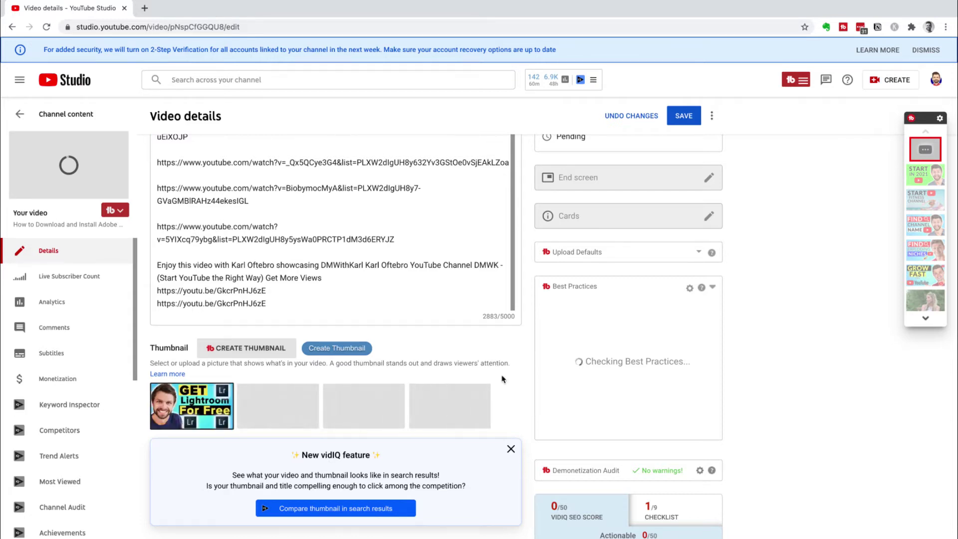
Scroll down the existing video's details page before leaving for the YouTube home page.
scroll(502, 380, down, 3)
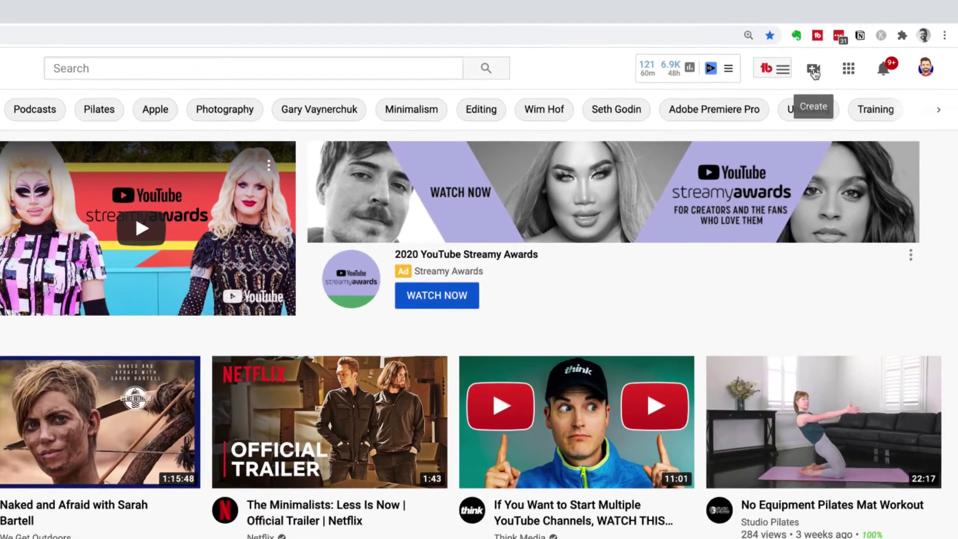
Start a new video upload from Create and browse for the Lightroom tutorial MP4 file.
click(814, 72)
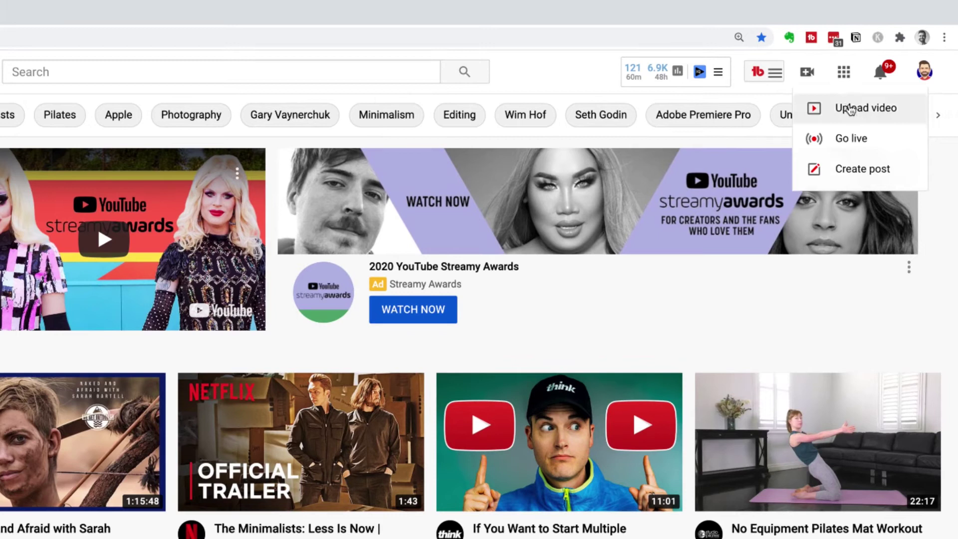
click(860, 111)
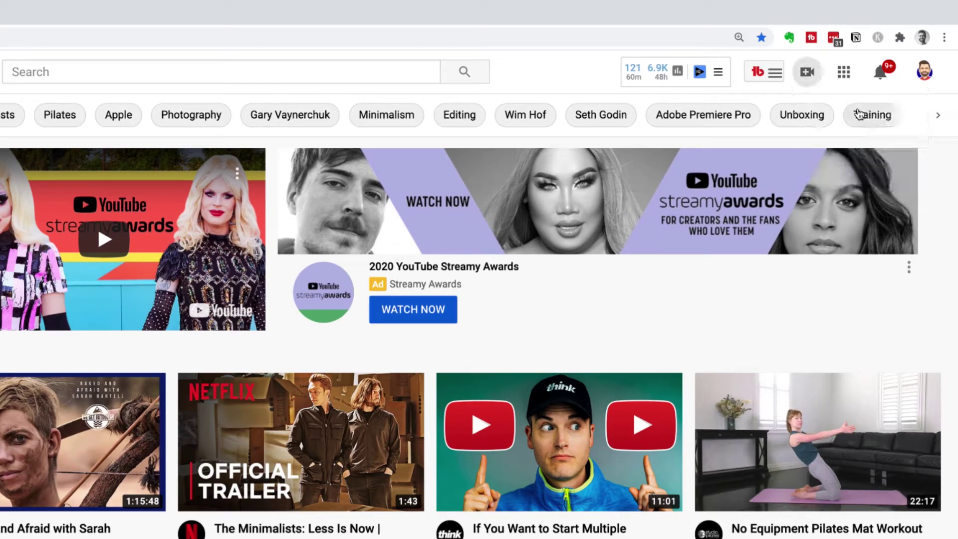
click(478, 382)
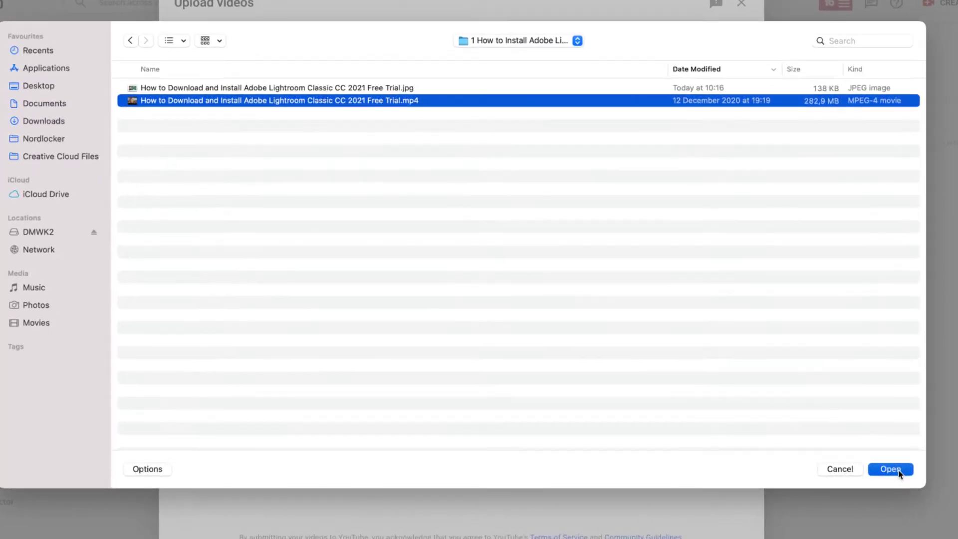
Upload the Lightroom tutorial MP4, review its title and details, and continue to Monetization.
click(842, 476)
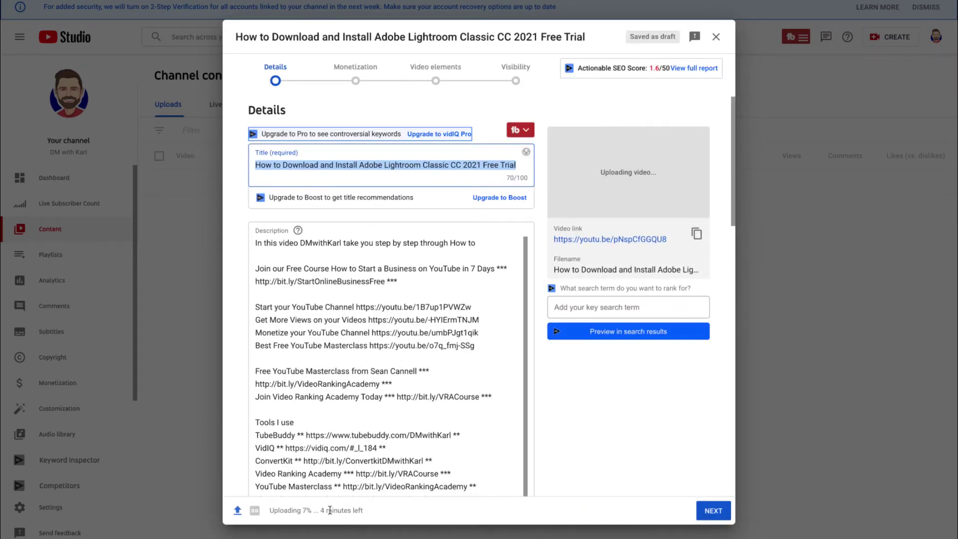
drag(270, 510, 363, 510)
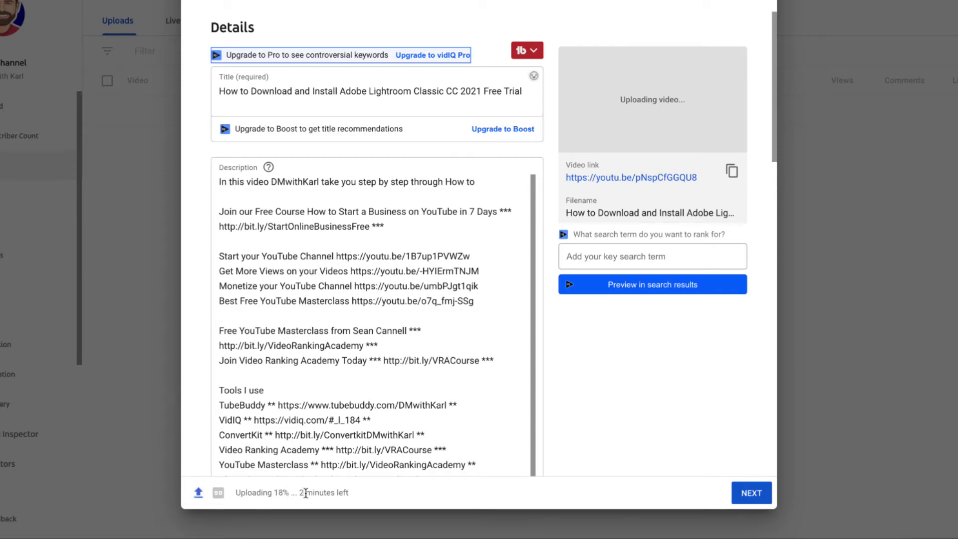
triple_click(357, 496)
click(369, 496)
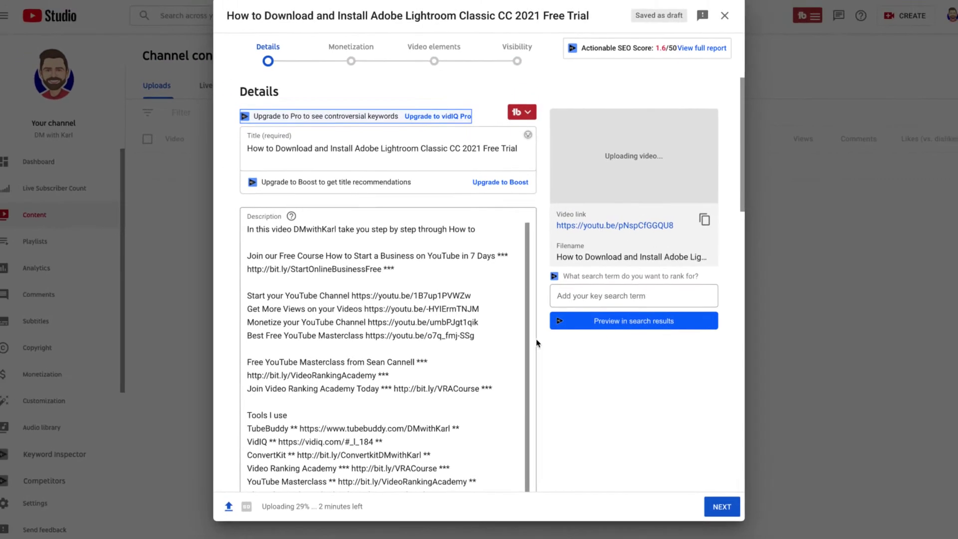
scroll(547, 382, down, 10)
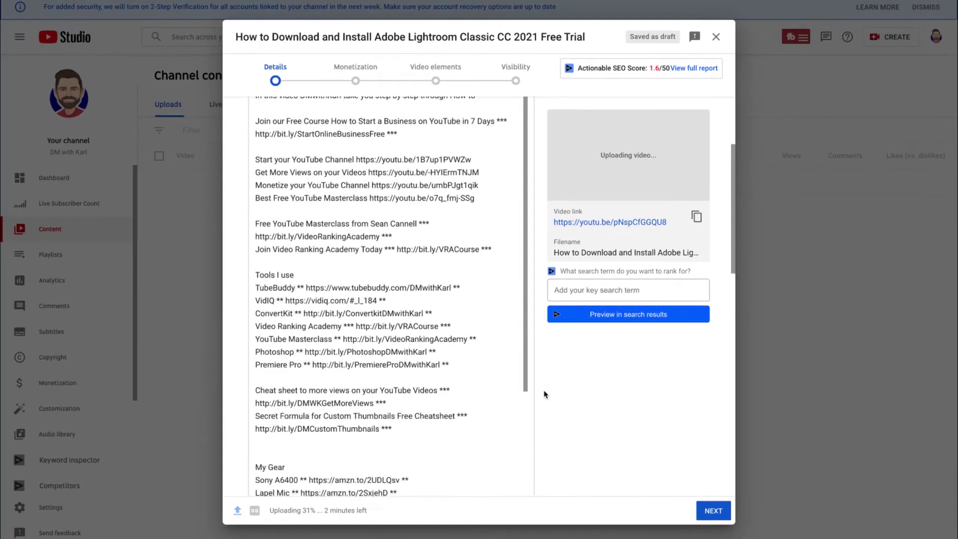
scroll(545, 395, down, 7)
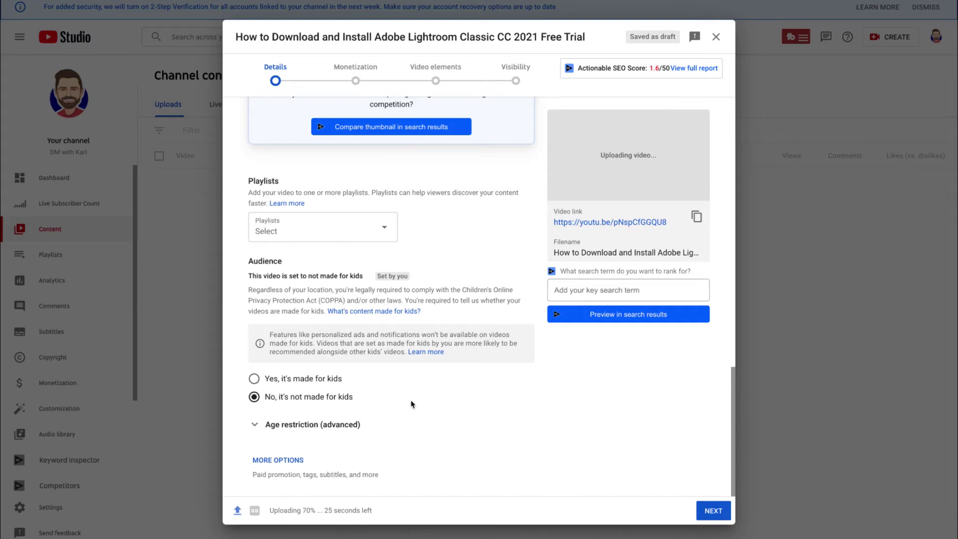
click(713, 510)
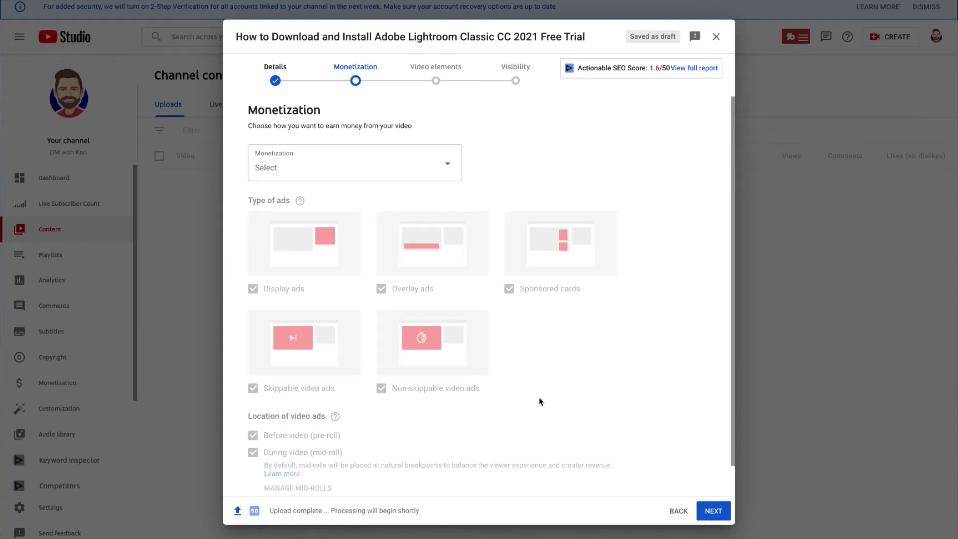
Set Monetization to On for the upload and confirm with DONE.
scroll(539, 401, down, 1)
click(442, 131)
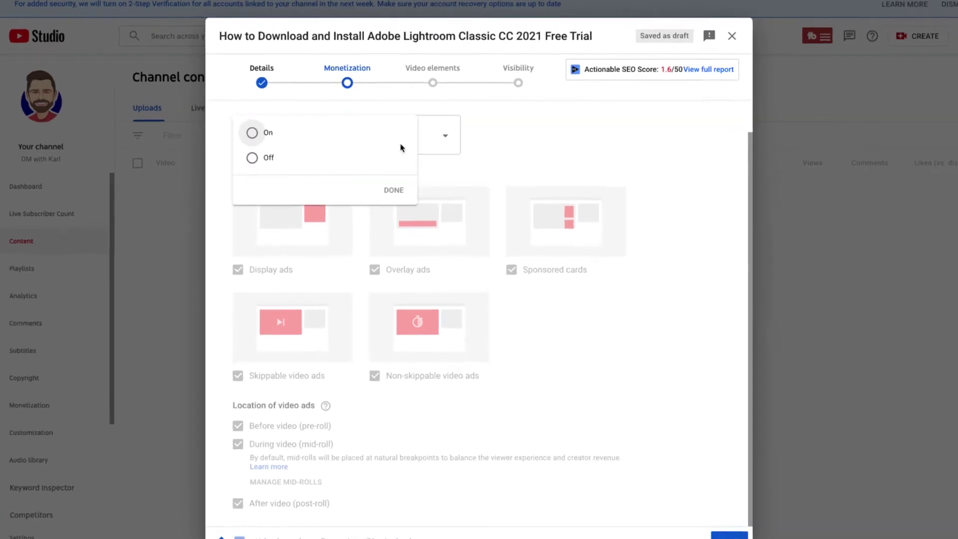
click(231, 142)
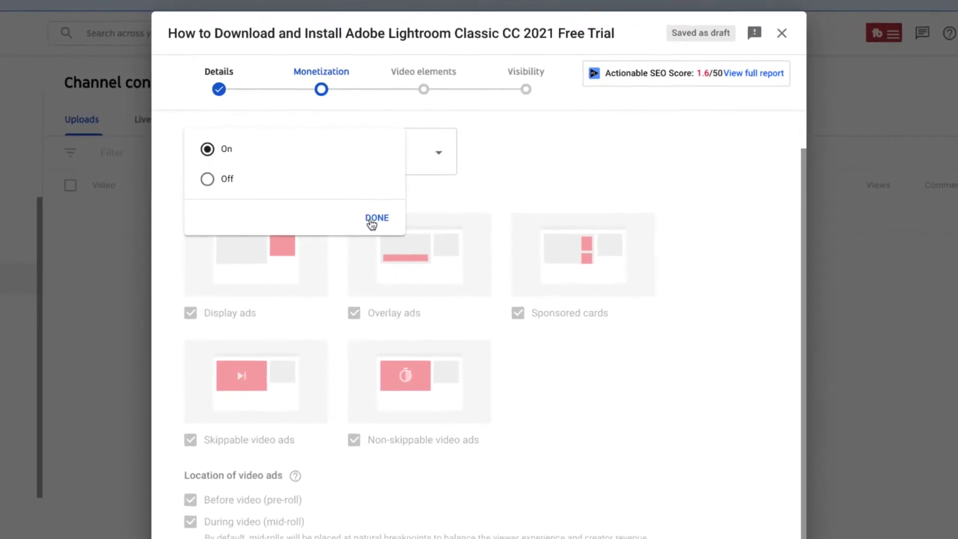
click(385, 204)
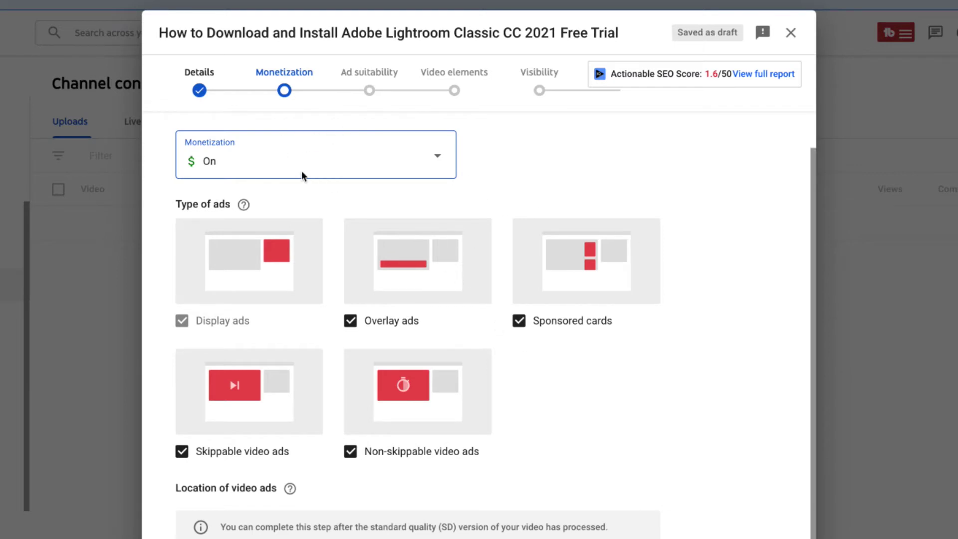
scroll(480, 385, down, 1)
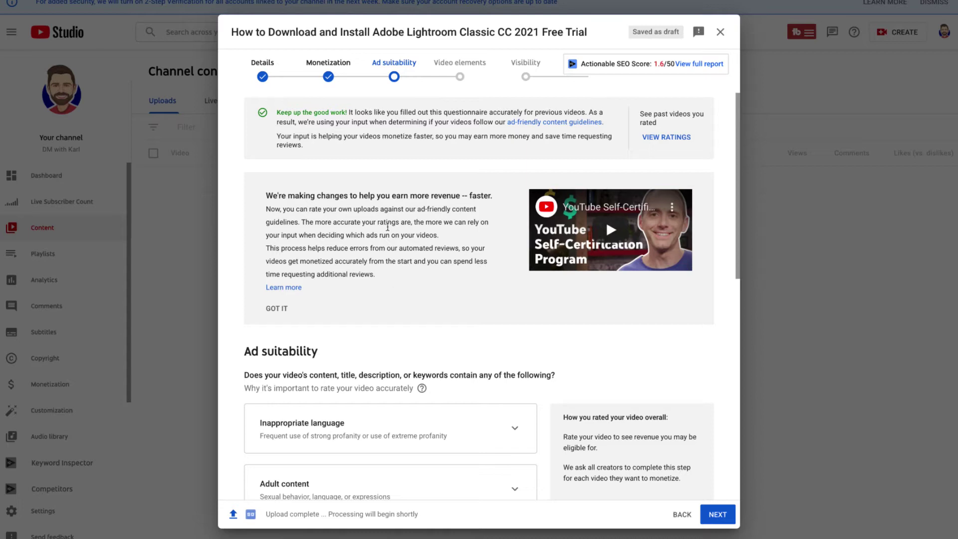
Tick 'None of the above' in the Ad suitability list and continue to Video elements.
scroll(504, 387, down, 8)
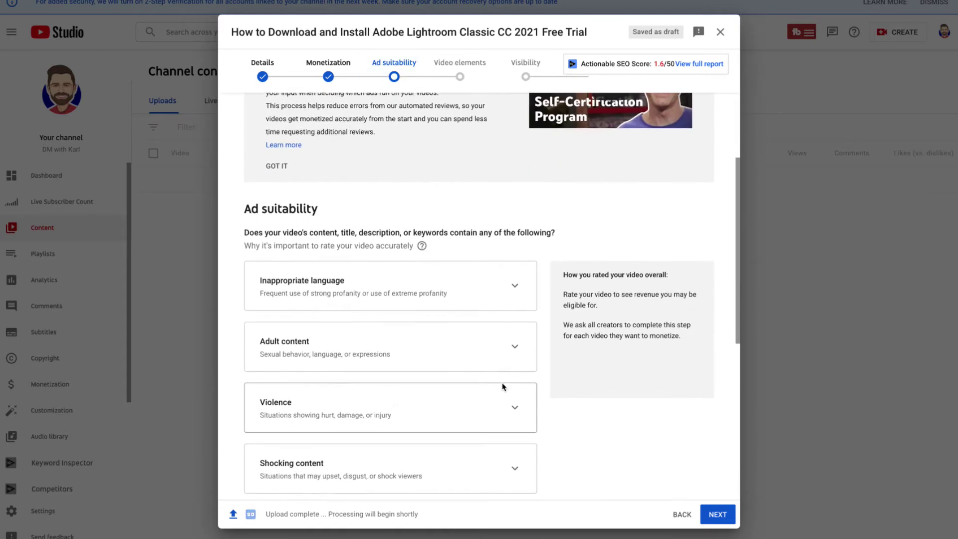
scroll(436, 160, up, 2)
scroll(436, 160, up, 5)
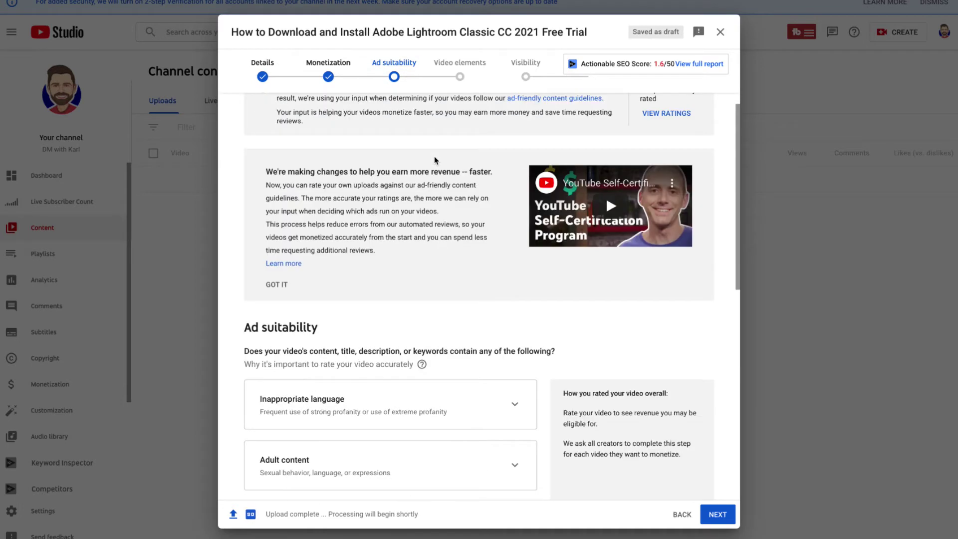
scroll(408, 437, down, 1)
scroll(409, 437, down, 4)
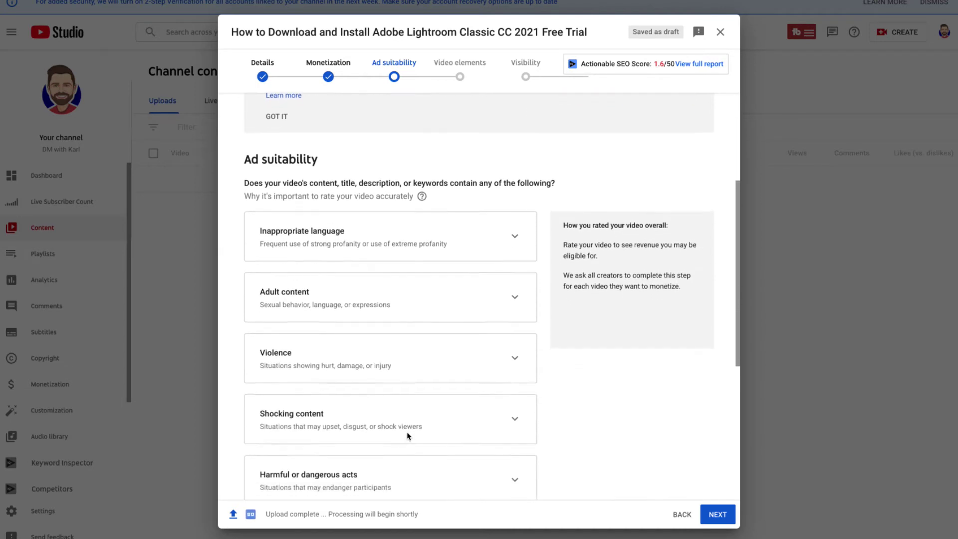
scroll(409, 437, down, 2)
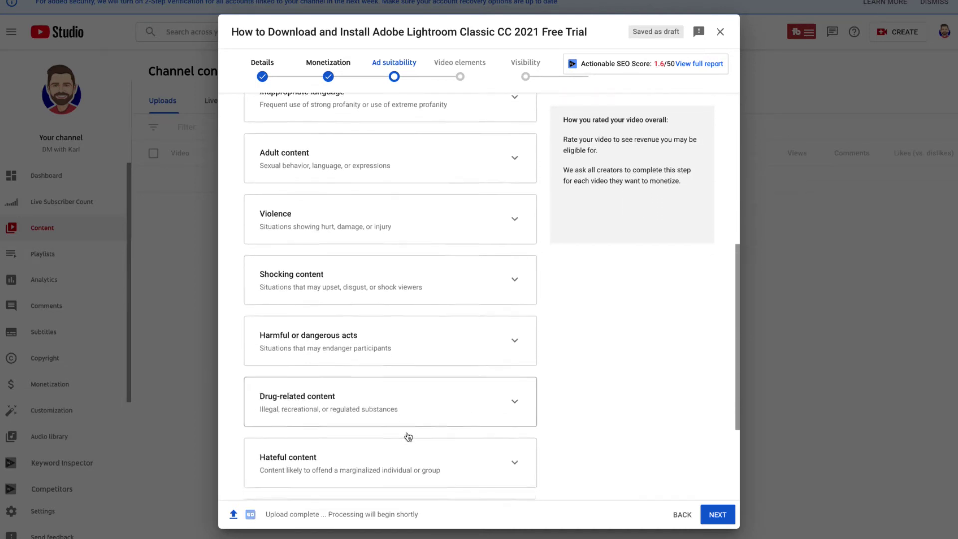
scroll(409, 437, down, 1)
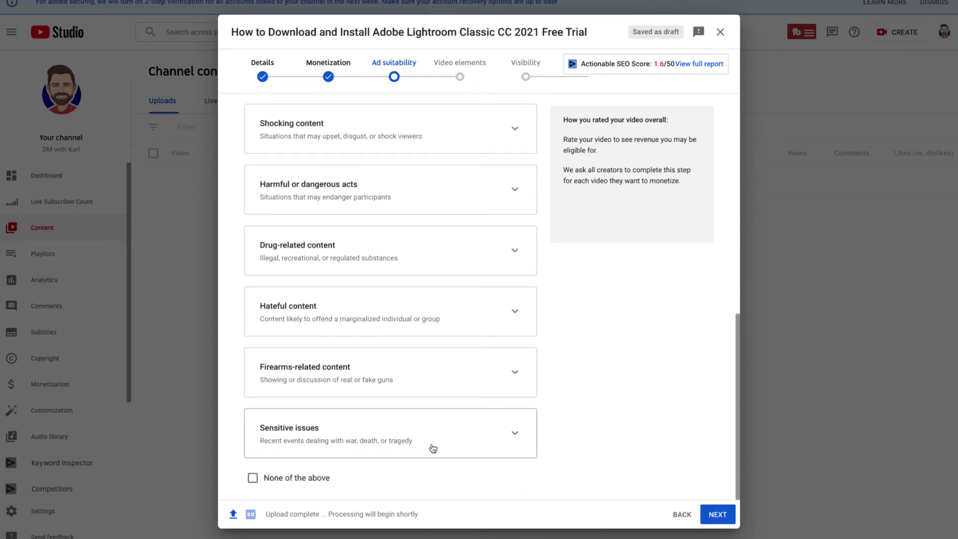
click(253, 478)
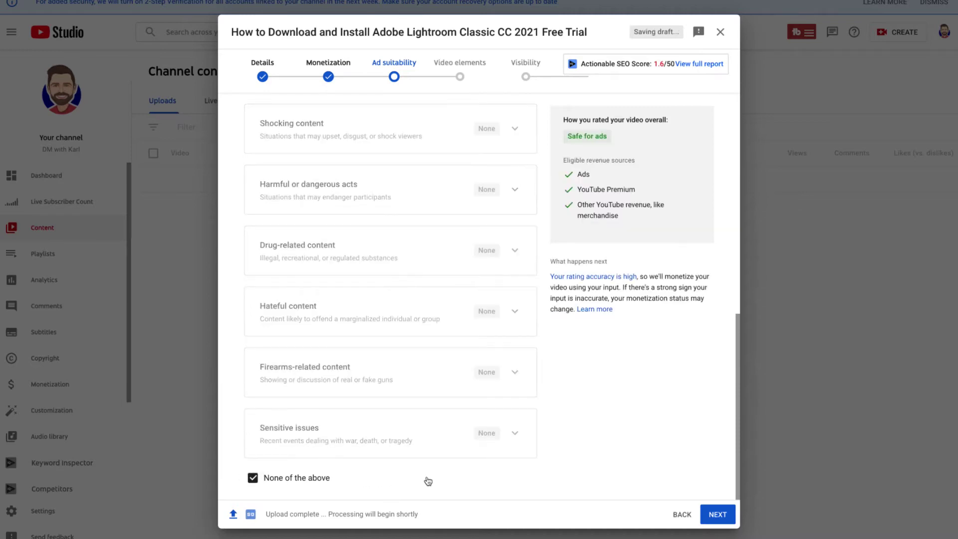
click(717, 515)
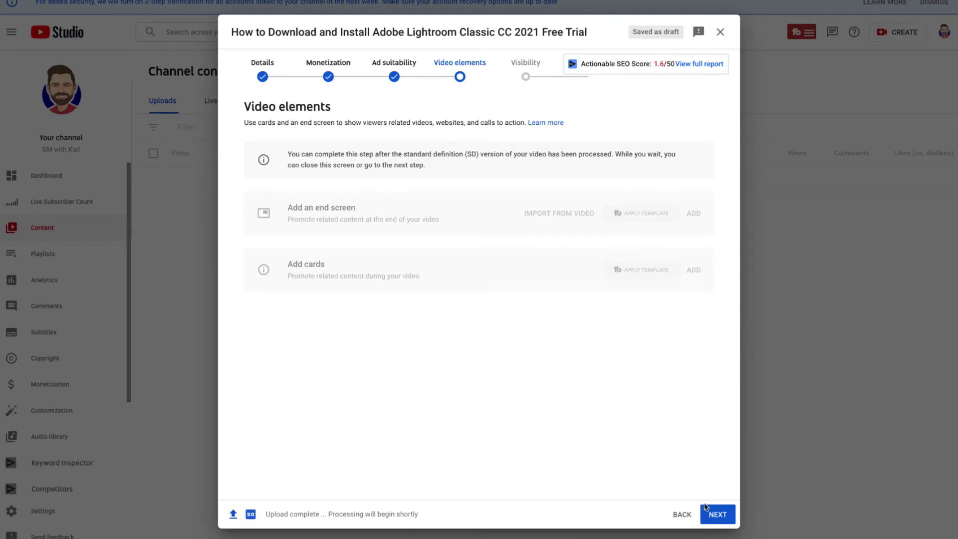
Skip Video elements and save the upload with visibility kept as Unlisted.
click(717, 513)
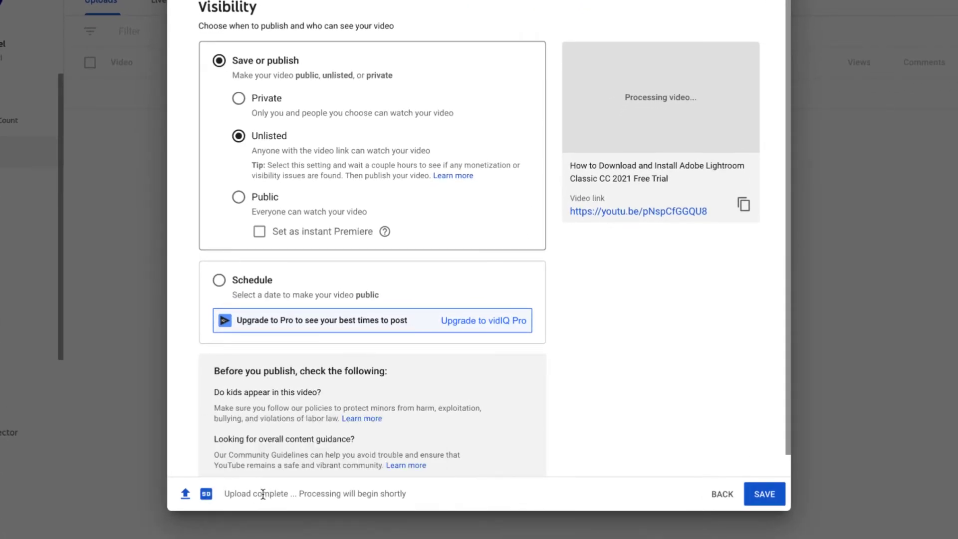
mouse_move(208, 496)
drag(197, 8, 268, 9)
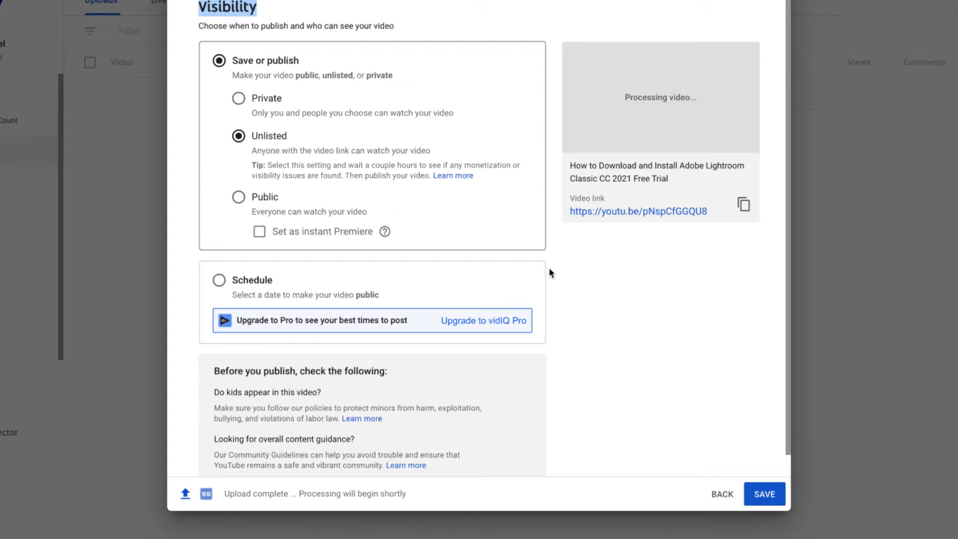
click(768, 494)
Complete the save and open the pending Lightroom video's details page from Channel content.
click(768, 496)
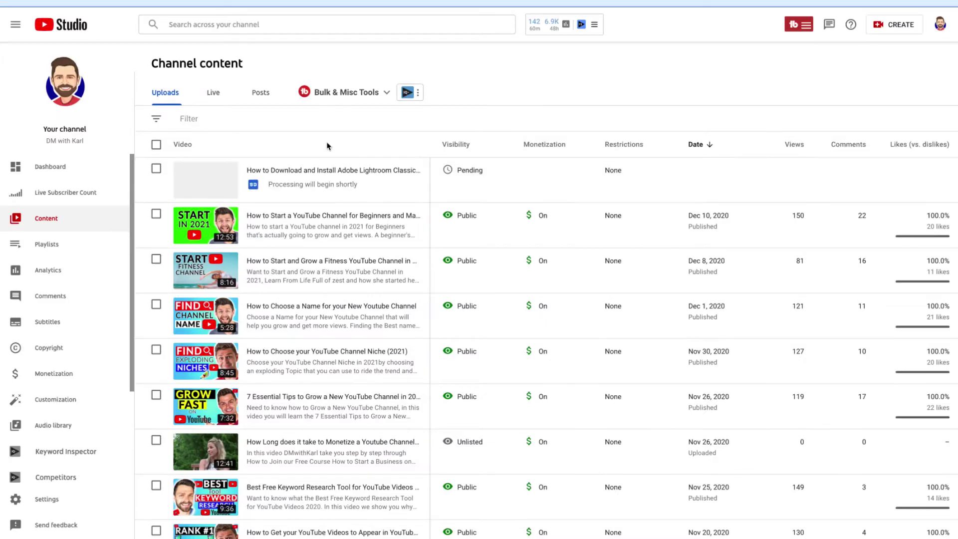
mouse_move(257, 172)
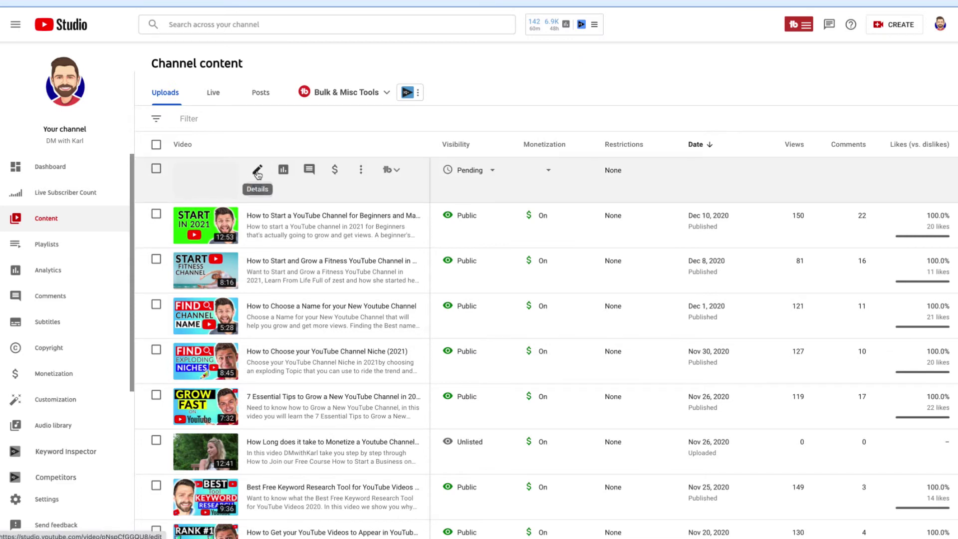
click(257, 170)
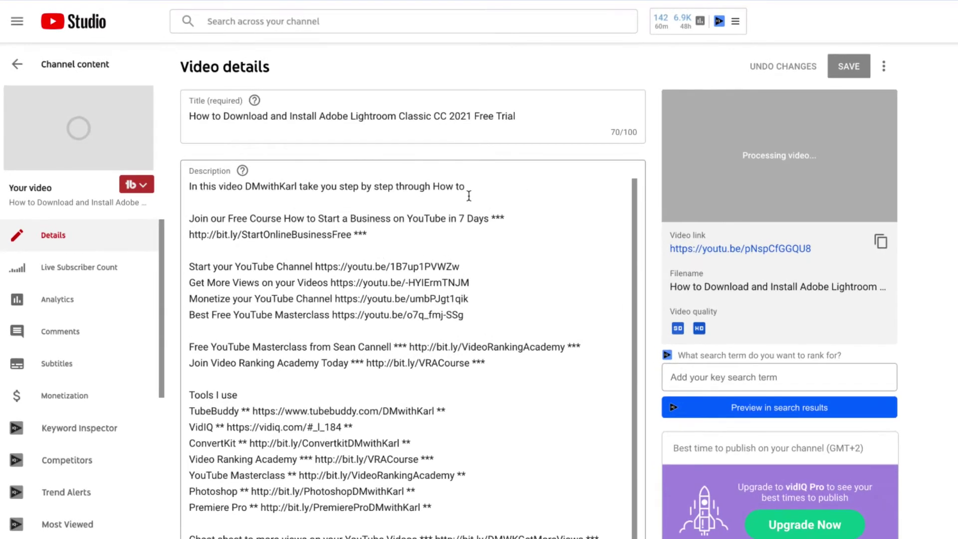
Rewrite the description's first paragraph with the title wording and the free Adobe Lightroom Classic CC trial sentence.
drag(473, 187, 213, 184)
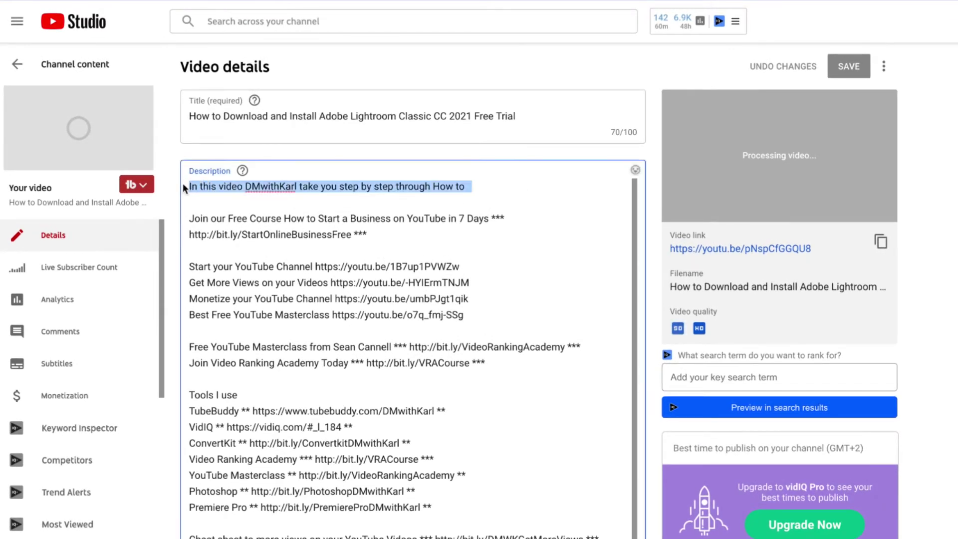
key(BackSpace)
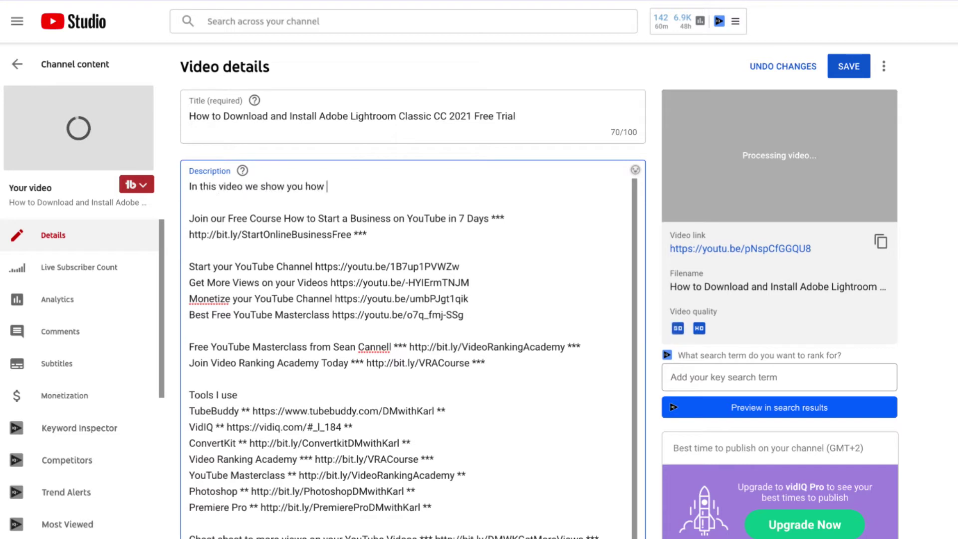
text(to)
drag(226, 112, 522, 117)
key(ctrl+c)
click(350, 186)
key(ctrl+v)
text(. This is the full legal version of Adobe Lightroom)
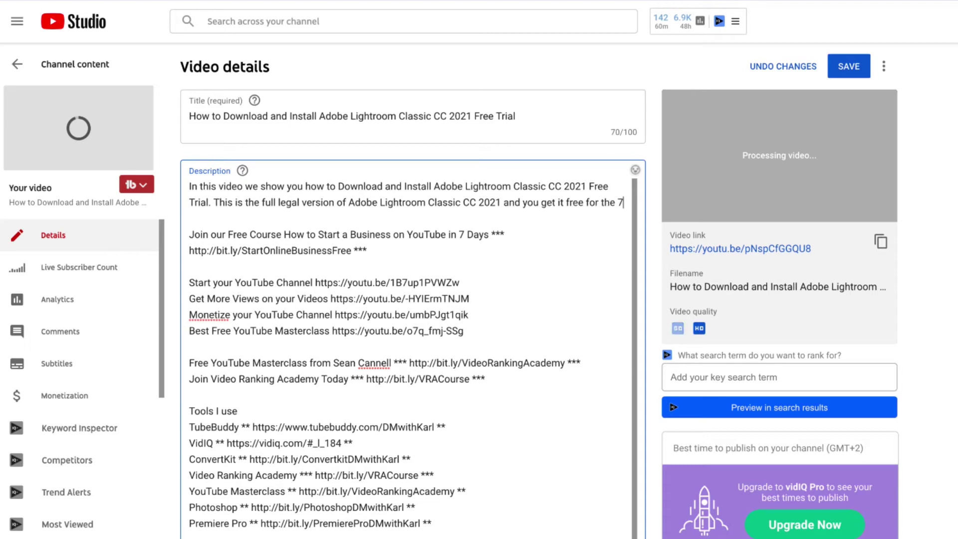
text( Classic CC 2021 and you get it free for the 7 day trial period. This is not a)
key(BackSpace)
text(ow to download and install the free trial of Adobe Lightroom Classic CC.)
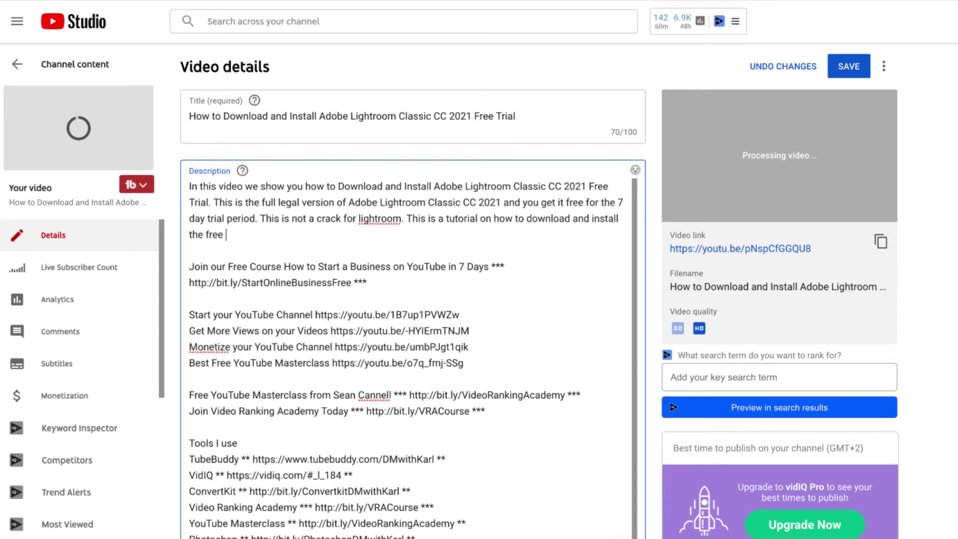
Add a new paragraph beginning 'We use Adobe Lightroom' about making YouTube thumbnails.
key(Return)
key(Return)
text(We use Adobe Lightroom to edit our thumbnails for our YouTube Channel. let us know wh)
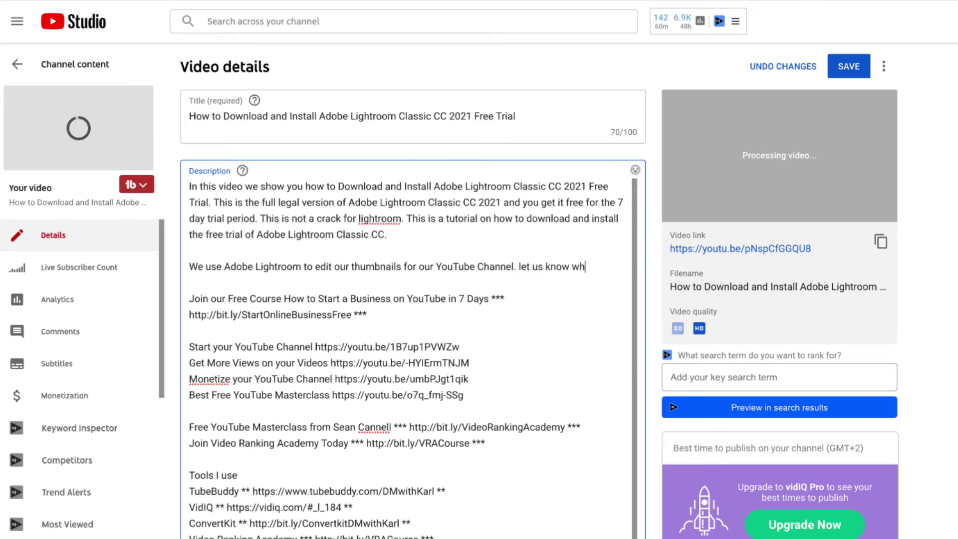
text(at you currently use for your youtube thumbnails in the comments section down below.)
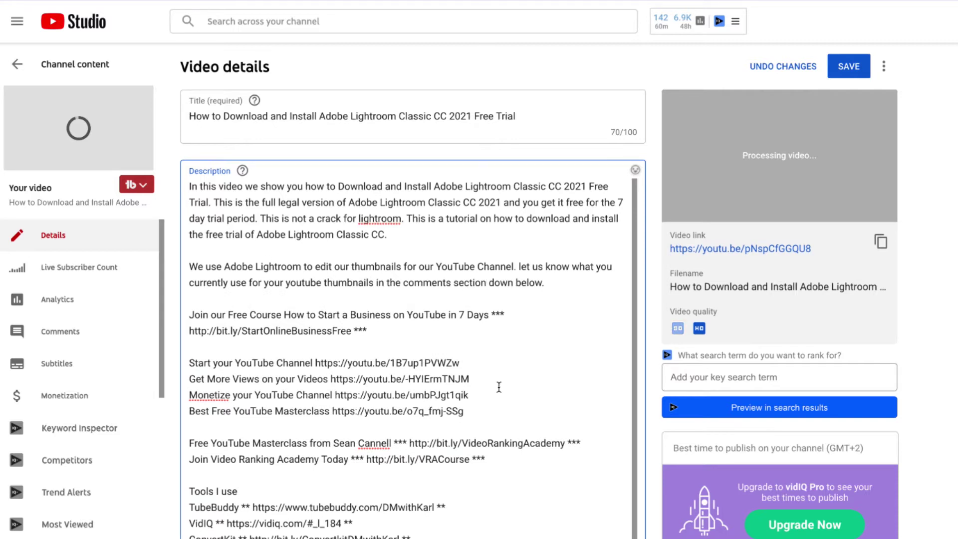
scroll(499, 386, down, 15)
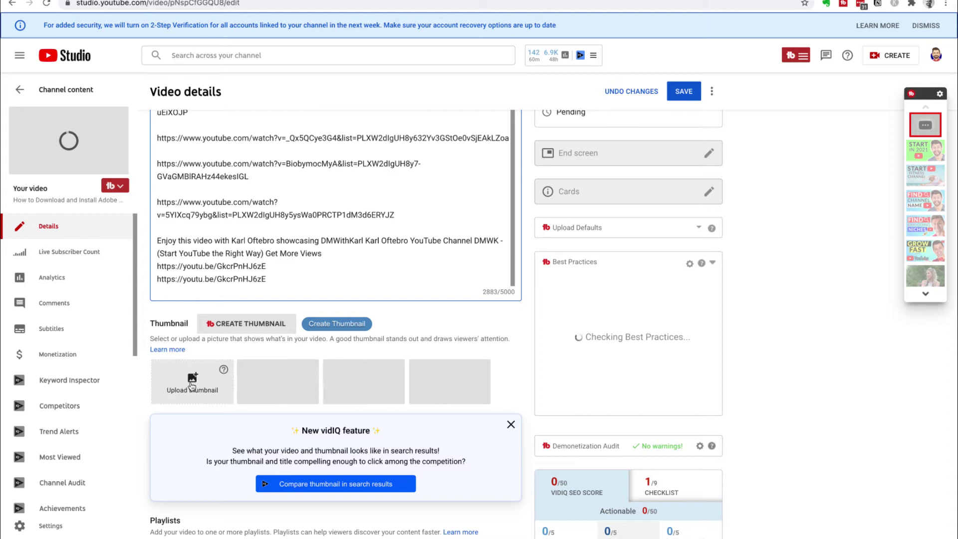
Upload the Lightroom tutorial .jpg as the 'GET Lightroom For Free' custom thumbnail.
click(193, 383)
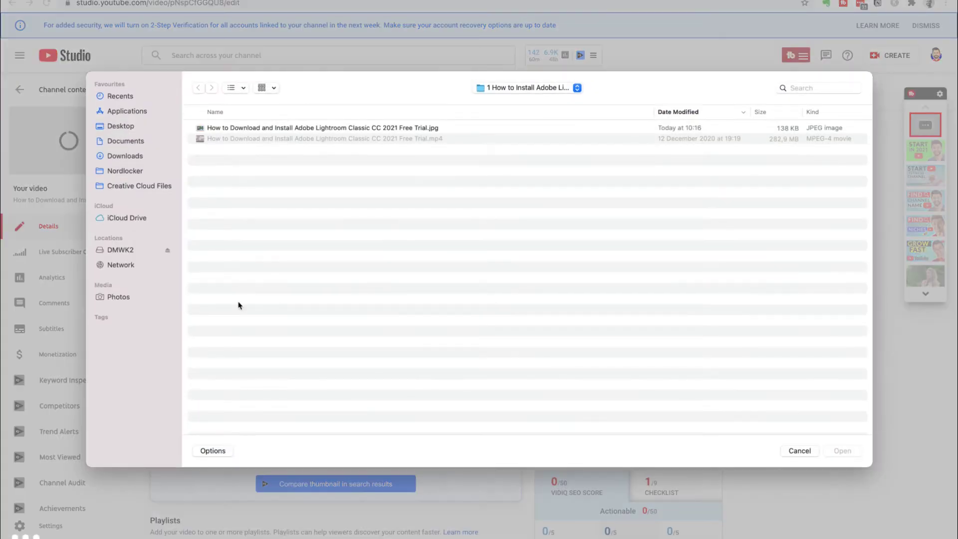
click(348, 128)
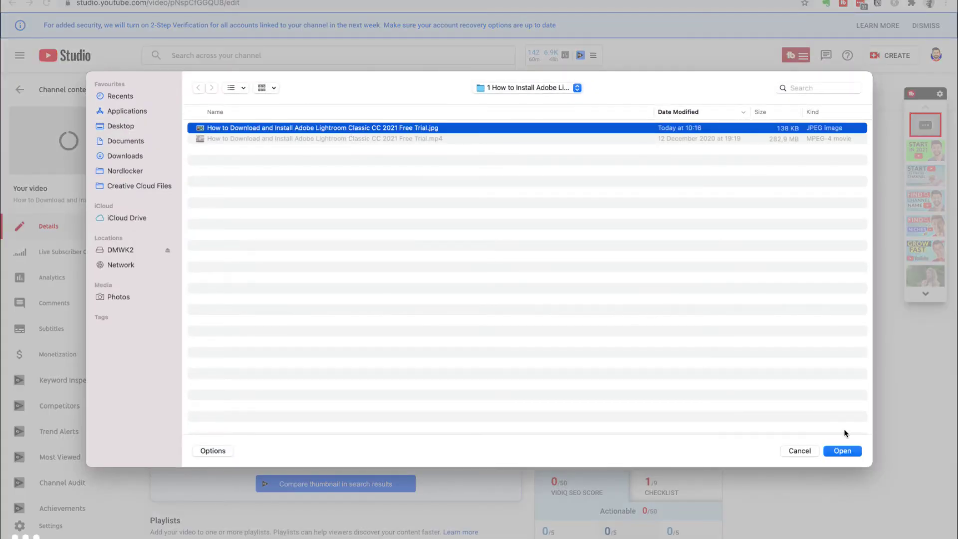
click(846, 453)
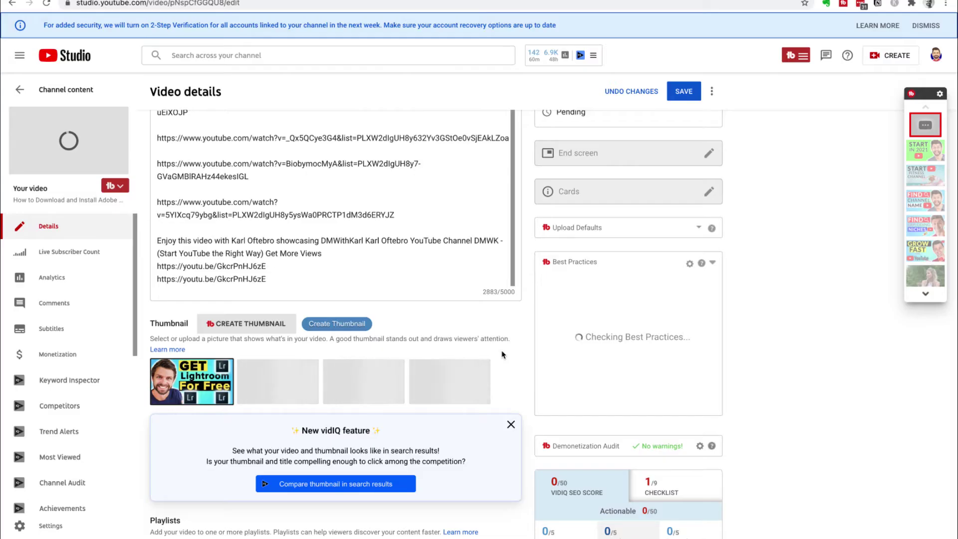
scroll(502, 355, down, 3)
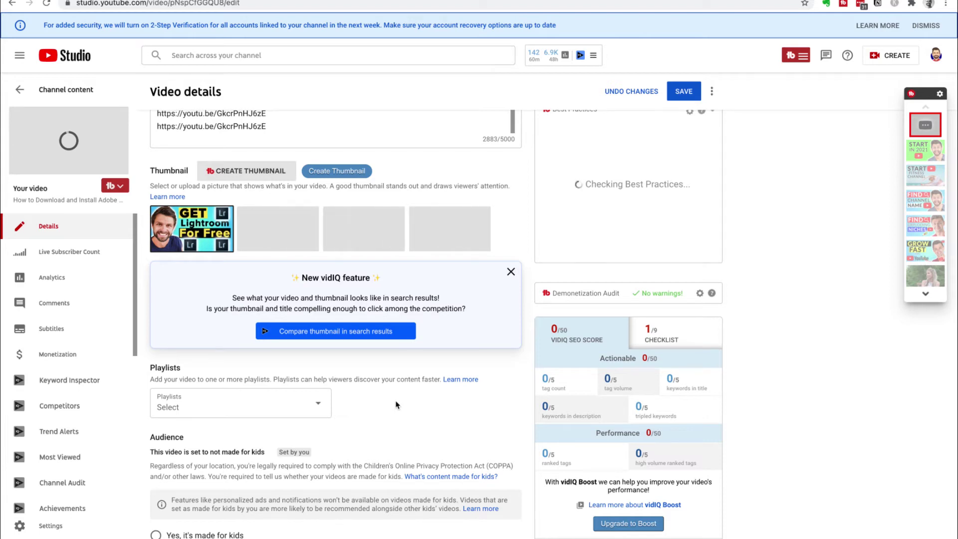
scroll(396, 405, down, 1)
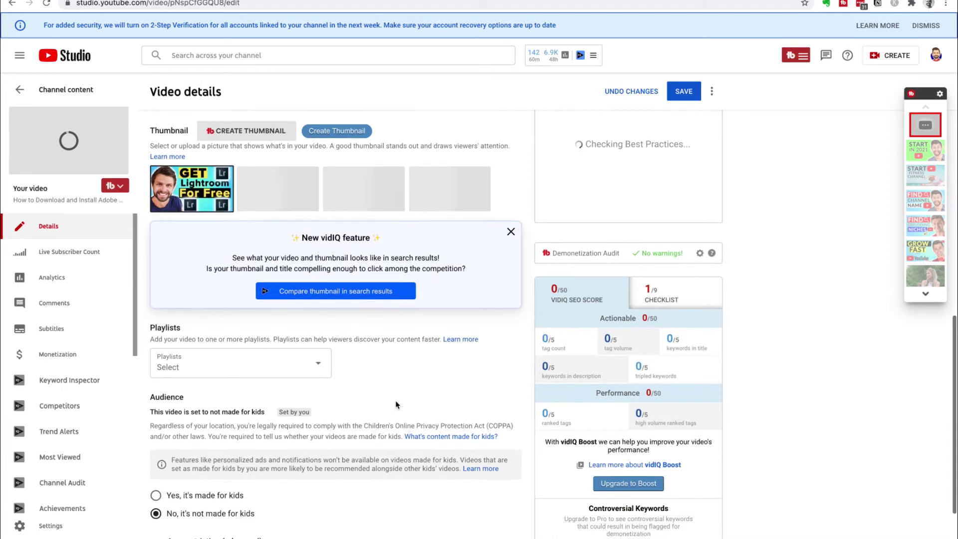
Tick seven playlists, among them the main channel playlist, Lightroom CC and Adobe, and confirm.
click(314, 369)
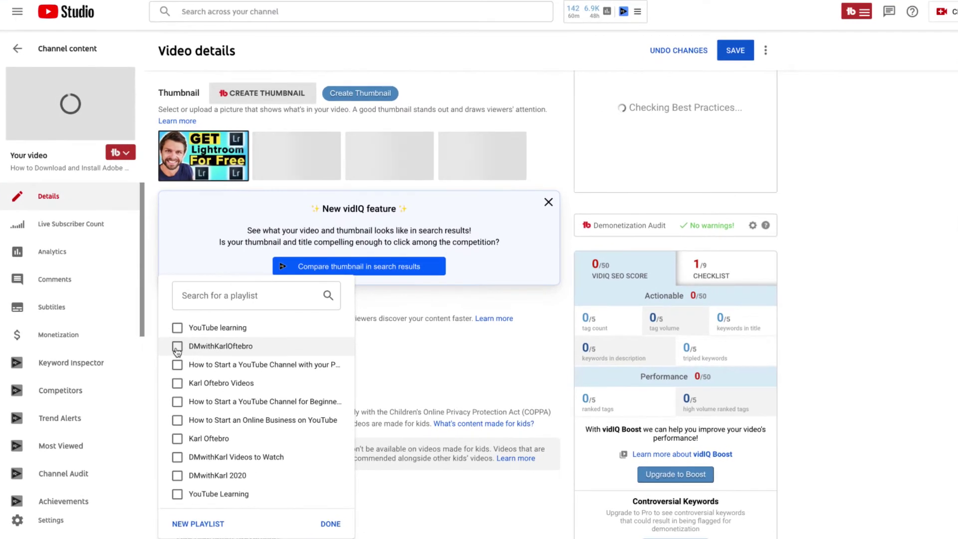
click(177, 346)
click(177, 382)
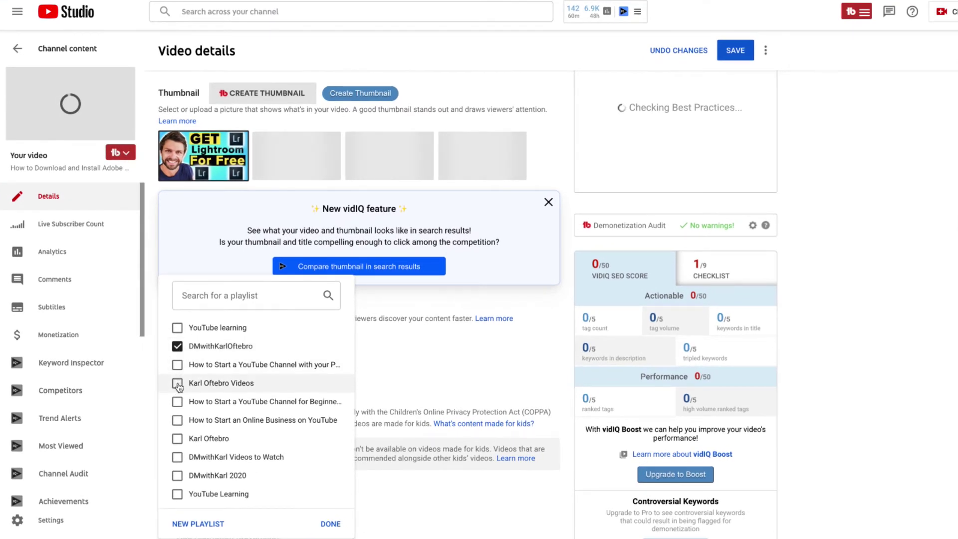
click(178, 440)
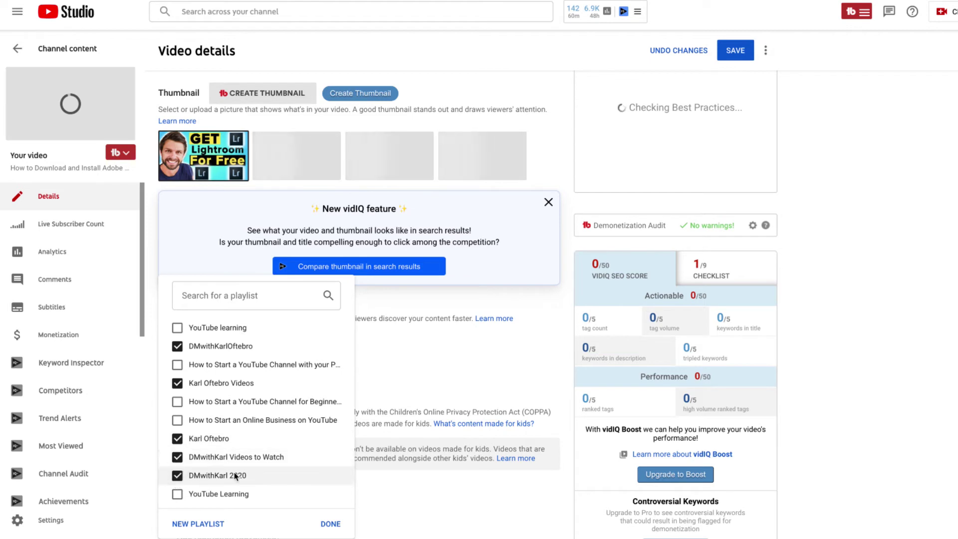
scroll(206, 477, down, 10)
scroll(235, 475, up, 8)
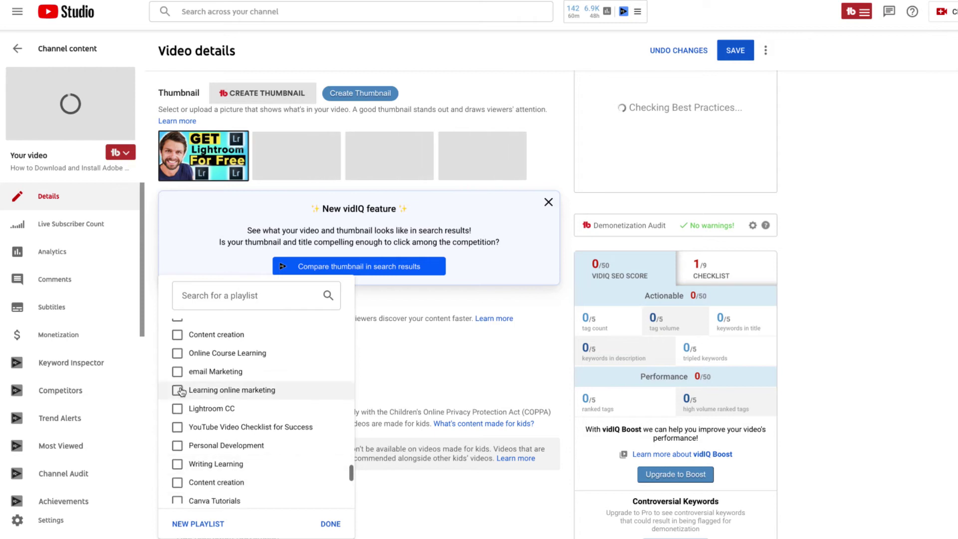
click(178, 407)
scroll(244, 390, up, 3)
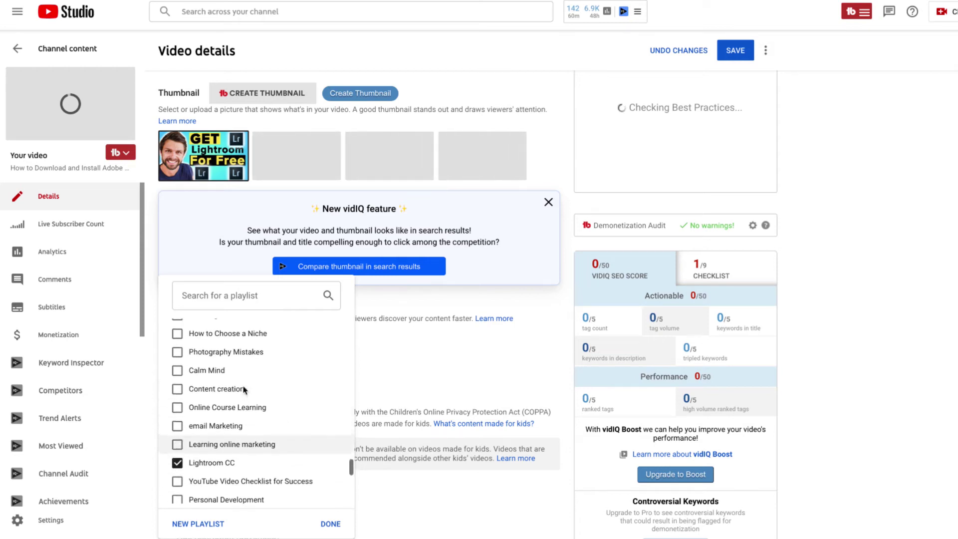
scroll(244, 390, up, 5)
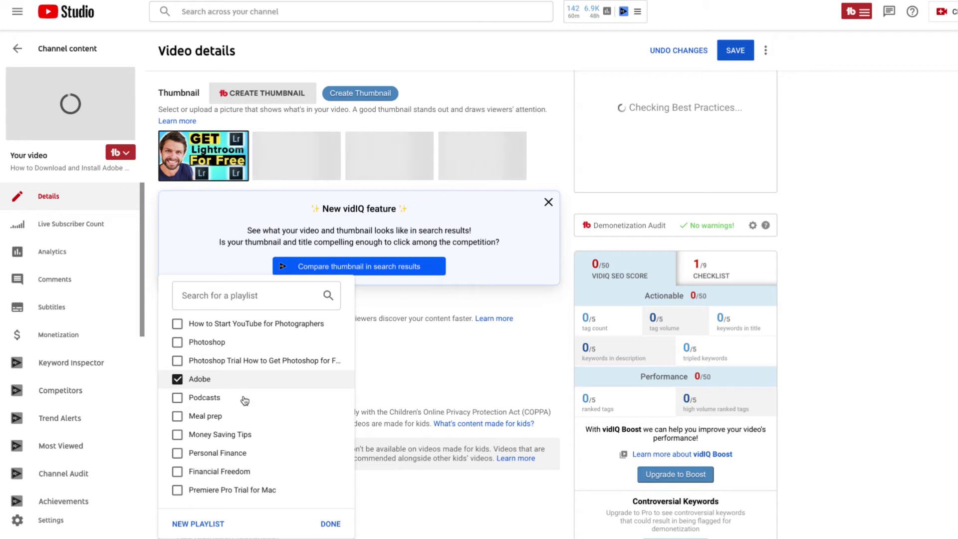
click(330, 525)
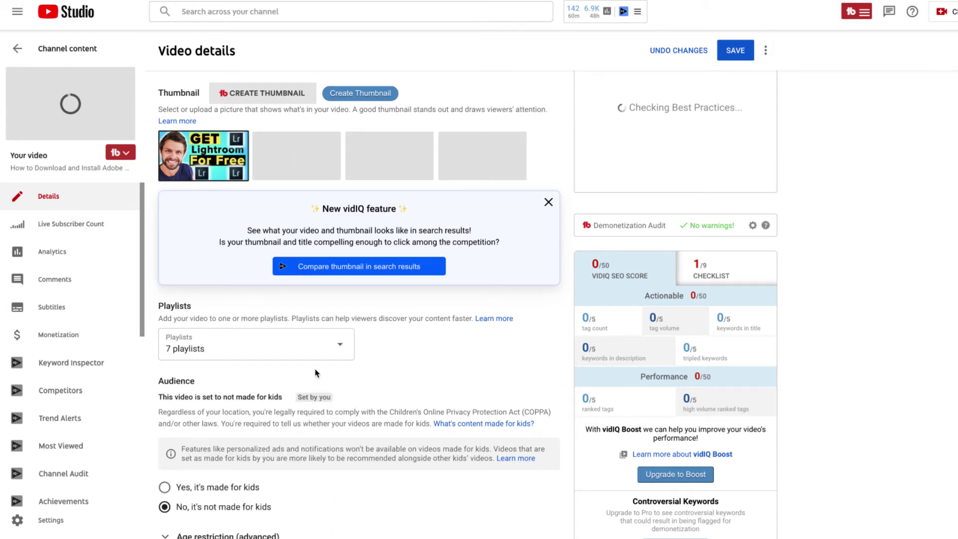
Expand the extra settings and delete both existing tags from the Tags field.
scroll(320, 350, down, 2)
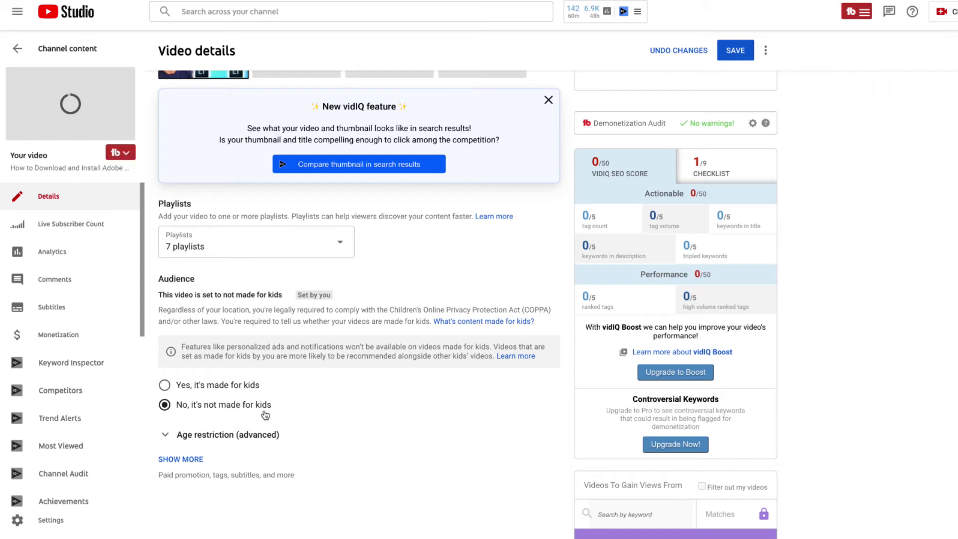
scroll(329, 407, down, 1)
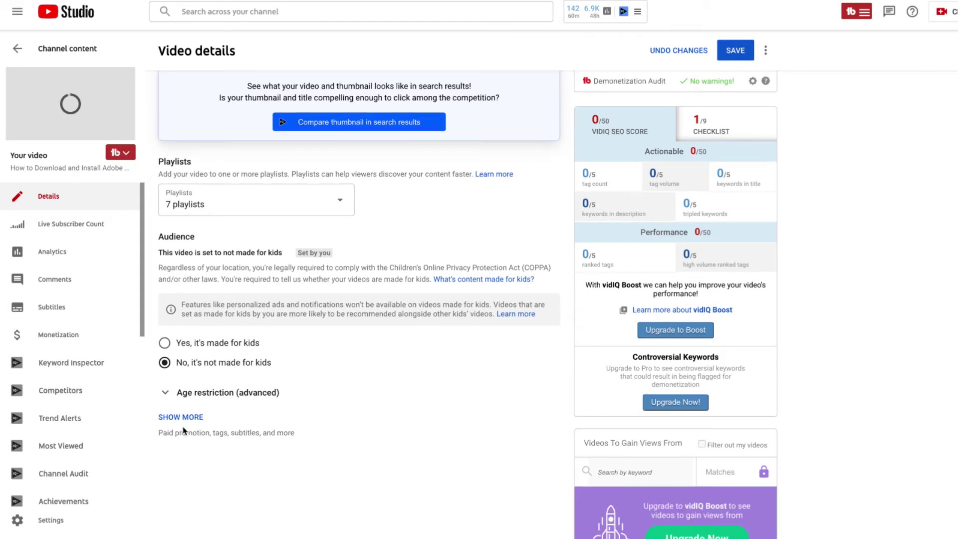
click(180, 417)
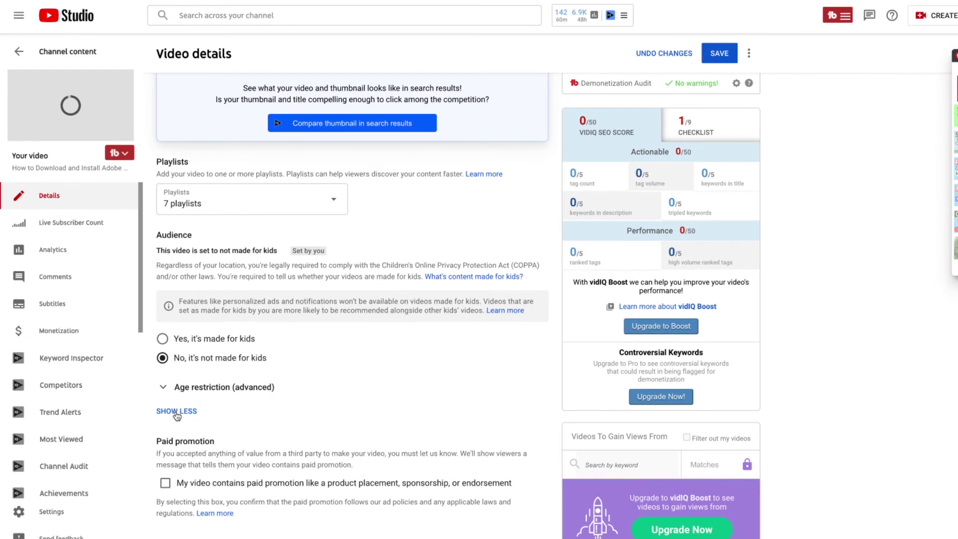
scroll(317, 418, down, 2)
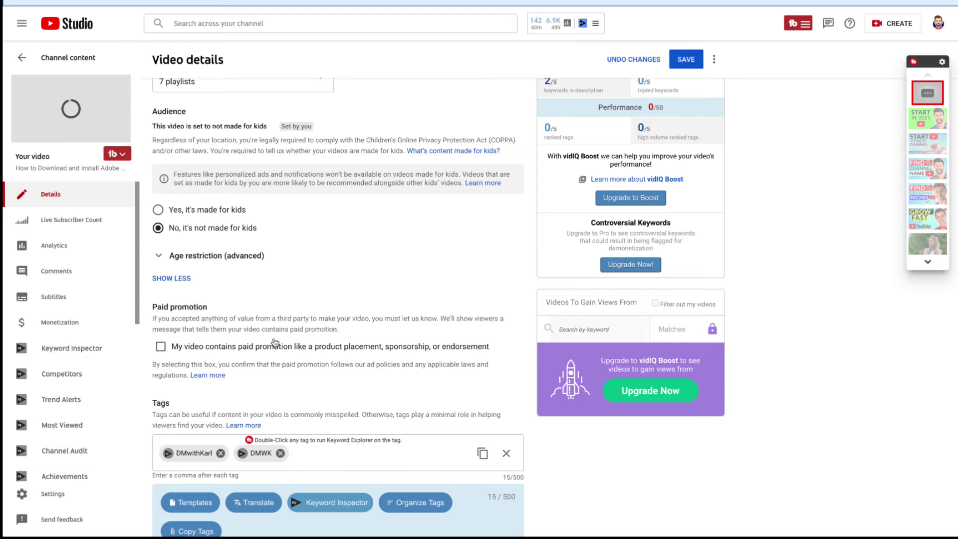
scroll(274, 343, down, 2)
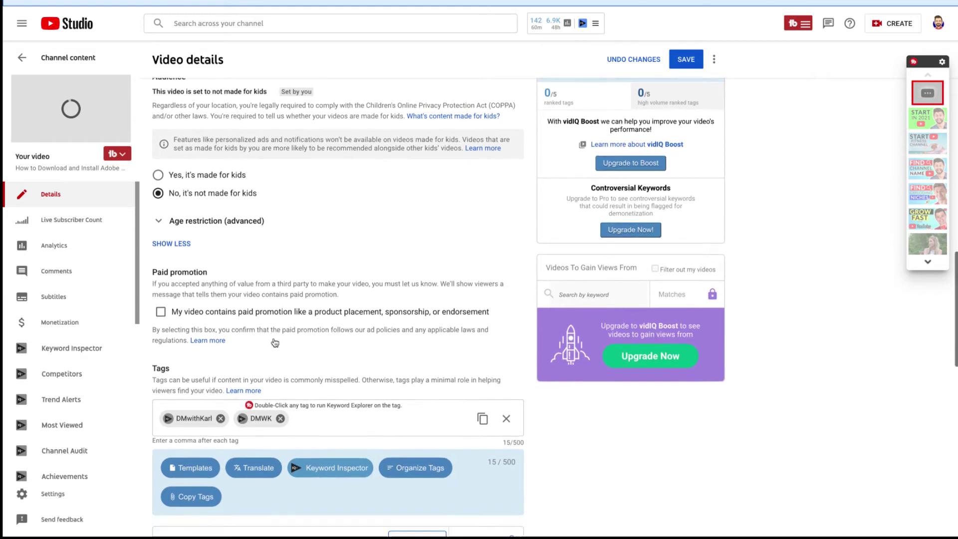
key(BackSpace)
key(BackSpace)
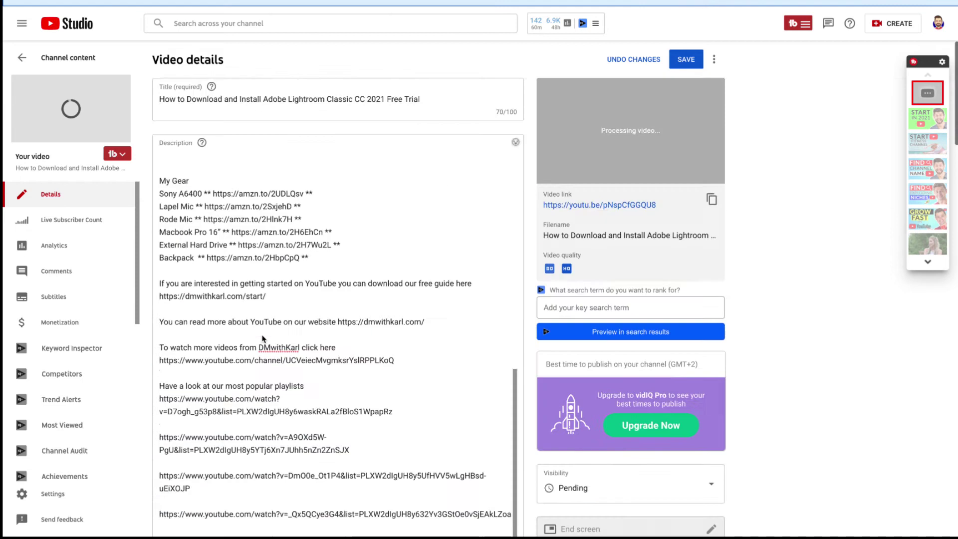
Copy the whole video title and paste it into the Tags field as the first tag.
drag(418, 100, 156, 101)
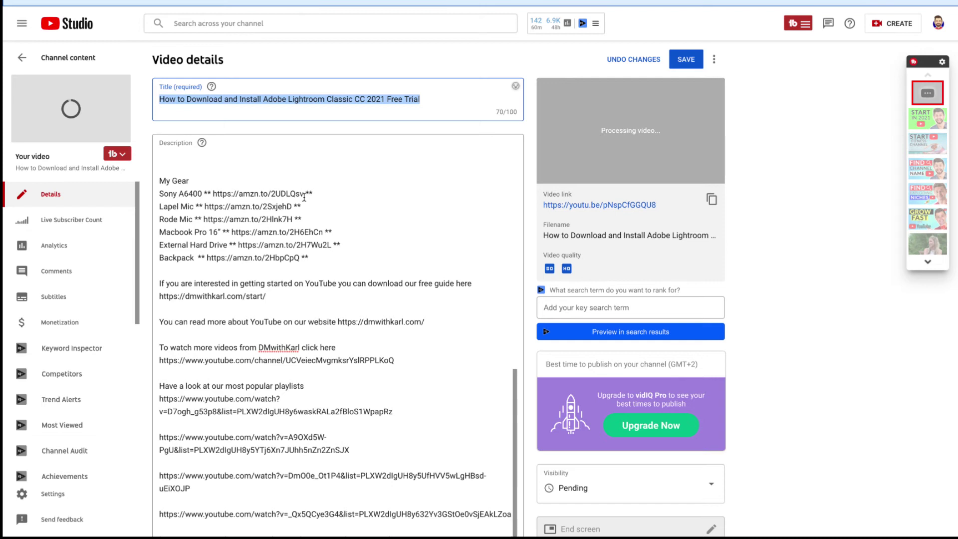
scroll(304, 197, down, 15)
scroll(304, 197, down, 1)
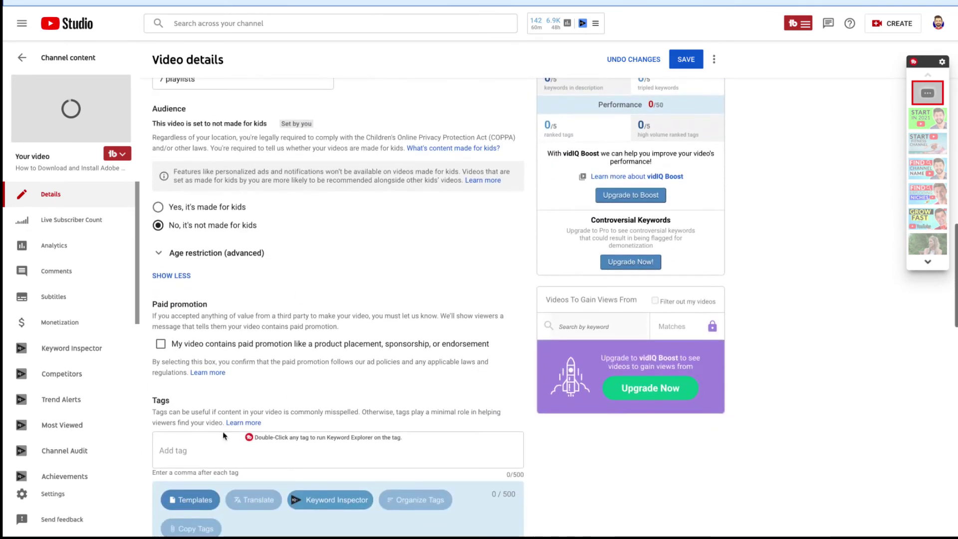
click(190, 450)
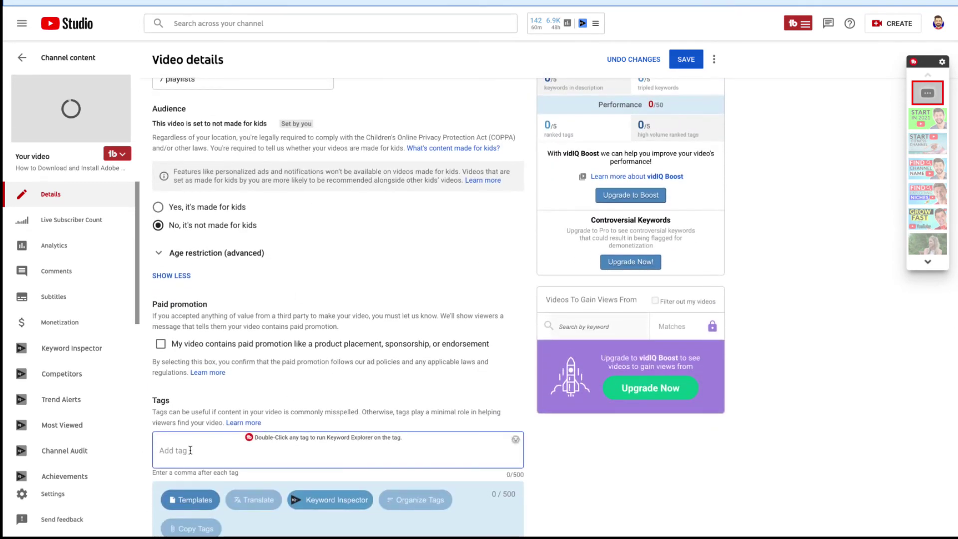
key(ctrl+v)
scroll(311, 401, down, 4)
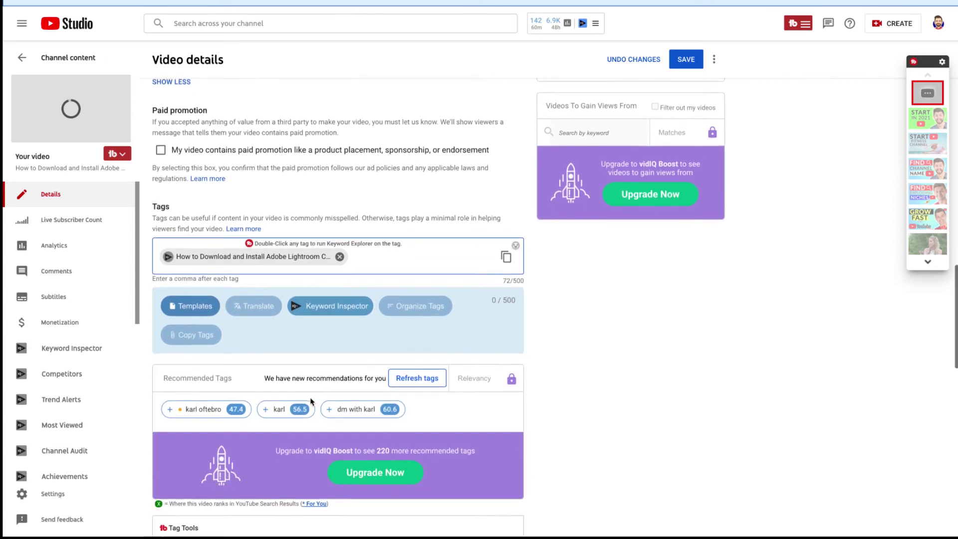
scroll(310, 400, down, 2)
scroll(242, 404, down, 2)
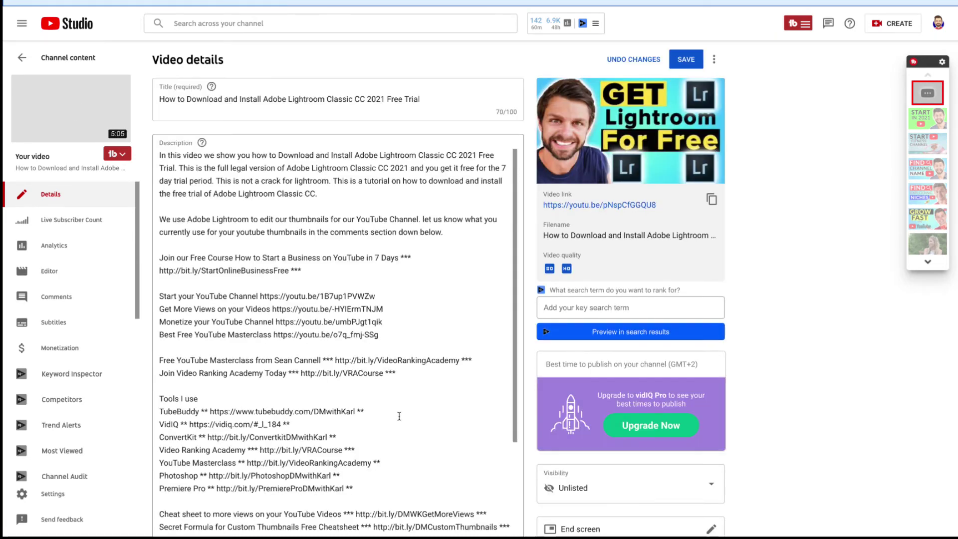
scroll(424, 426, down, 7)
scroll(424, 426, down, 15)
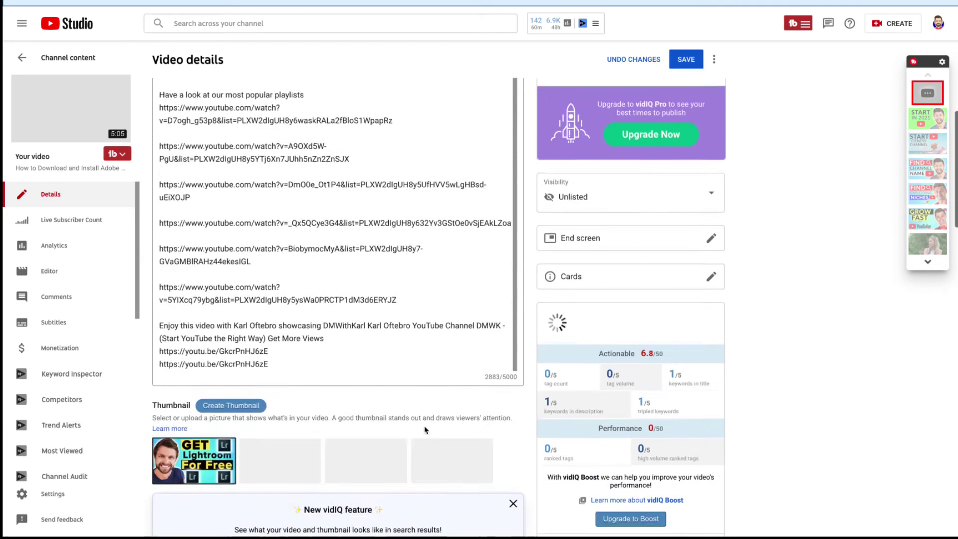
scroll(425, 431, down, 10)
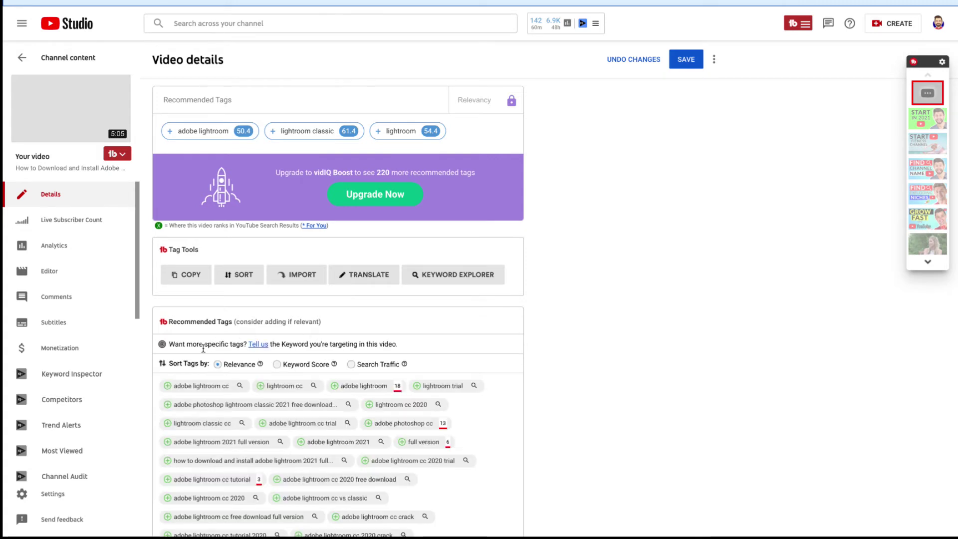
Sort vidIQ suggestions by score; add 'adobe photoshop lightroom classic 2021 free download' and 'adobe lightroom cc trial'.
click(277, 365)
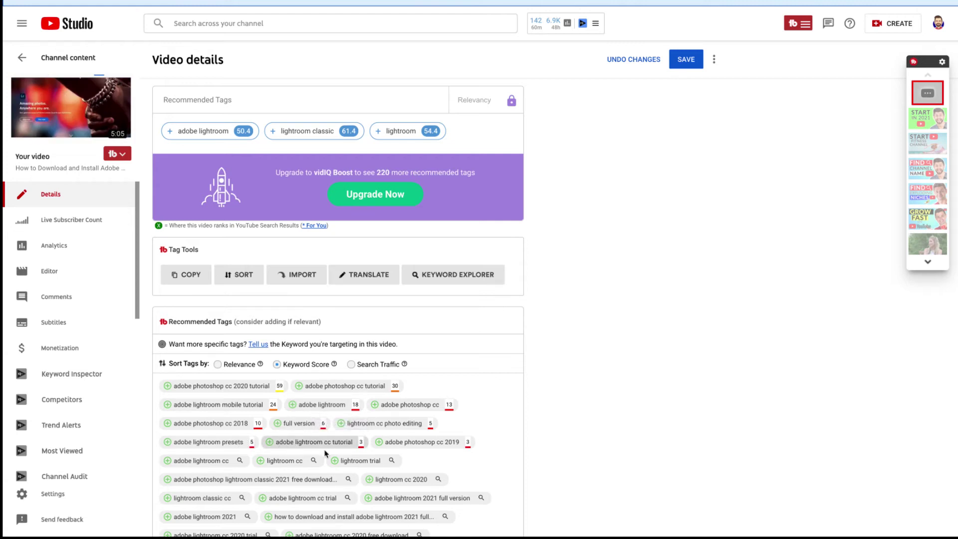
click(169, 483)
scroll(205, 476, down, 5)
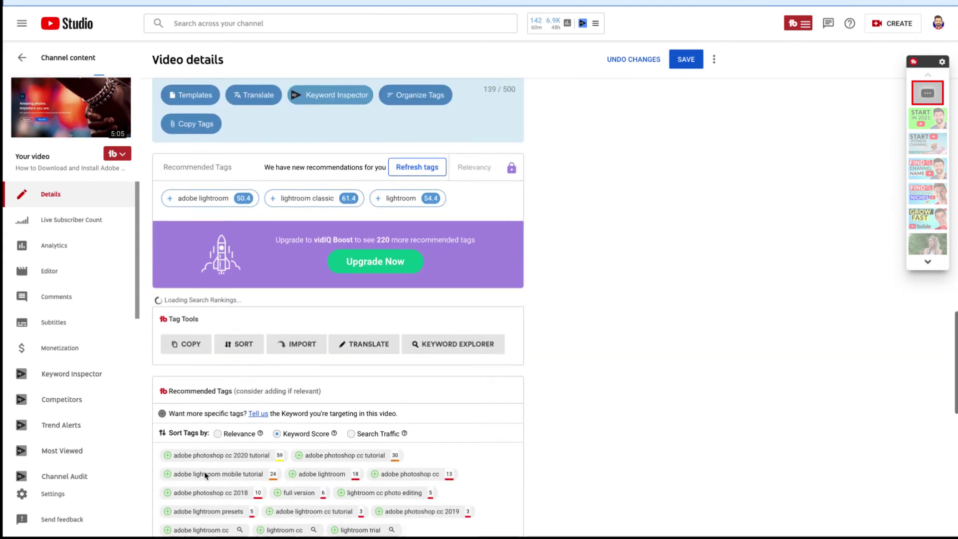
scroll(205, 476, down, 5)
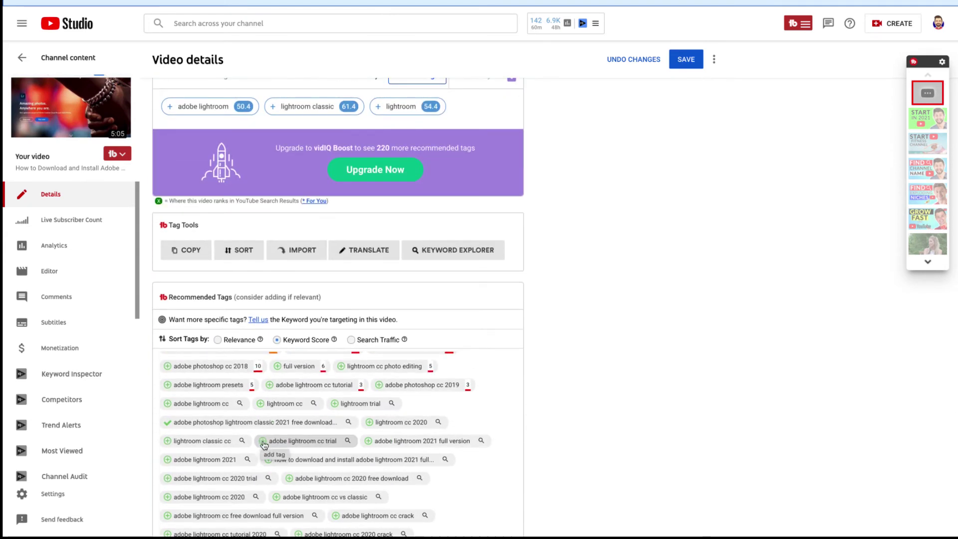
click(264, 444)
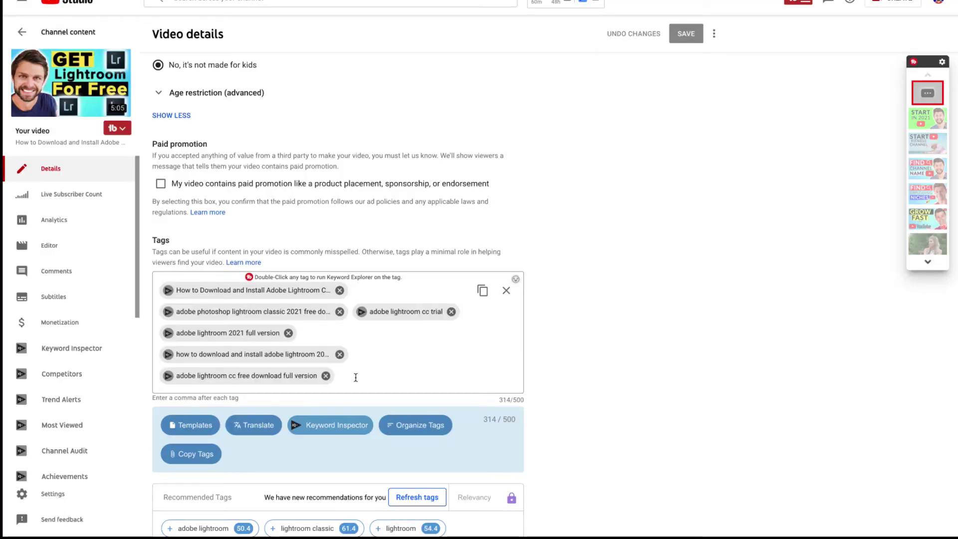
Add free-trial and download tags like 'adobe lightroom classic cc 2021 free trial'; remove 'adobe lightroom 2021 full version'.
click(356, 378)
text(How to get adobe Lightroom cc)
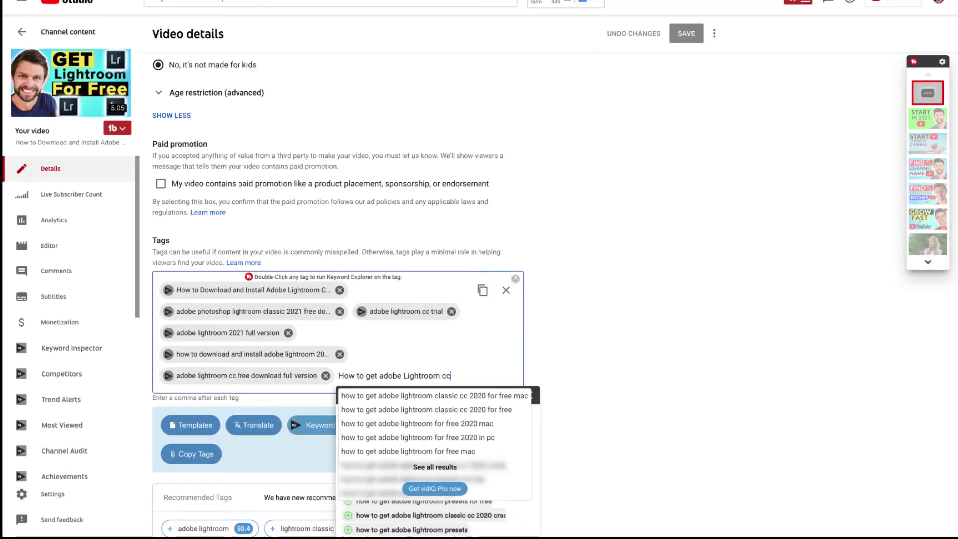
text( 2021 free trial,How to download adobe lightroom classic cc 2021,how to install adobe lightroom classic cc 2021 free,)
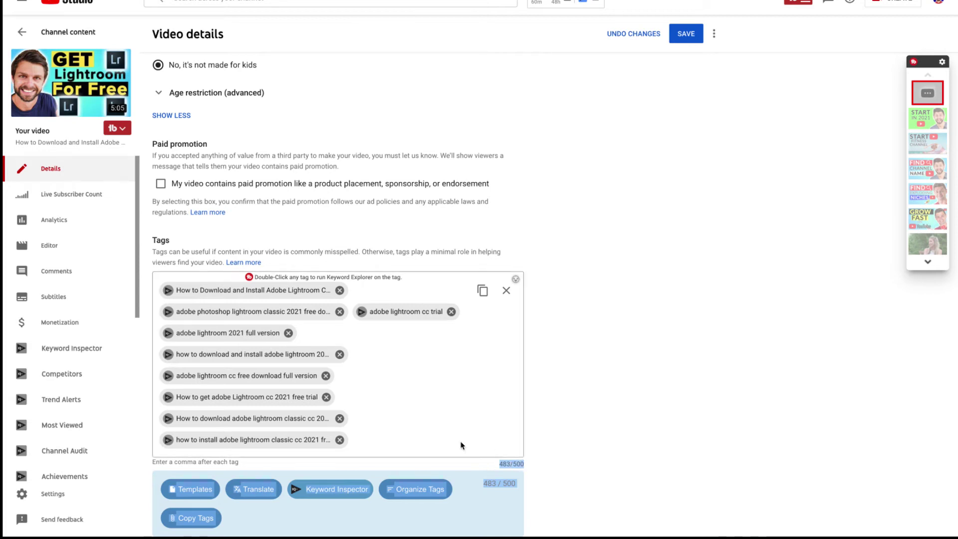
click(430, 437)
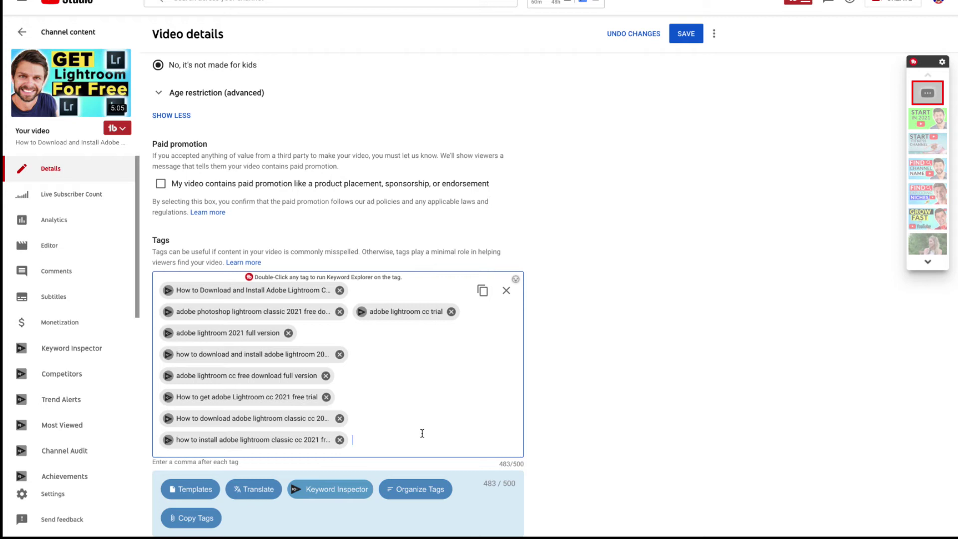
text(adobe lightroom classic cc 2021 f)
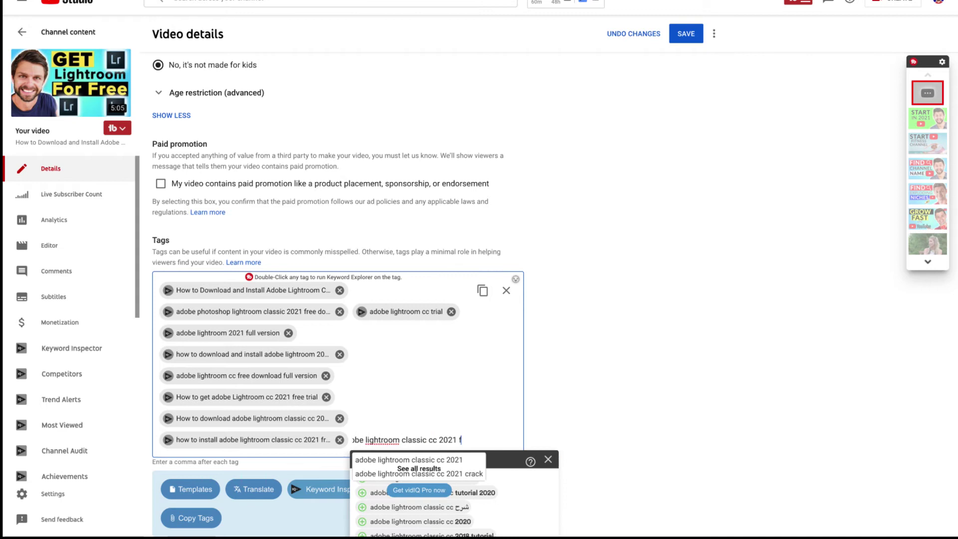
text(ree trial)
key(Return)
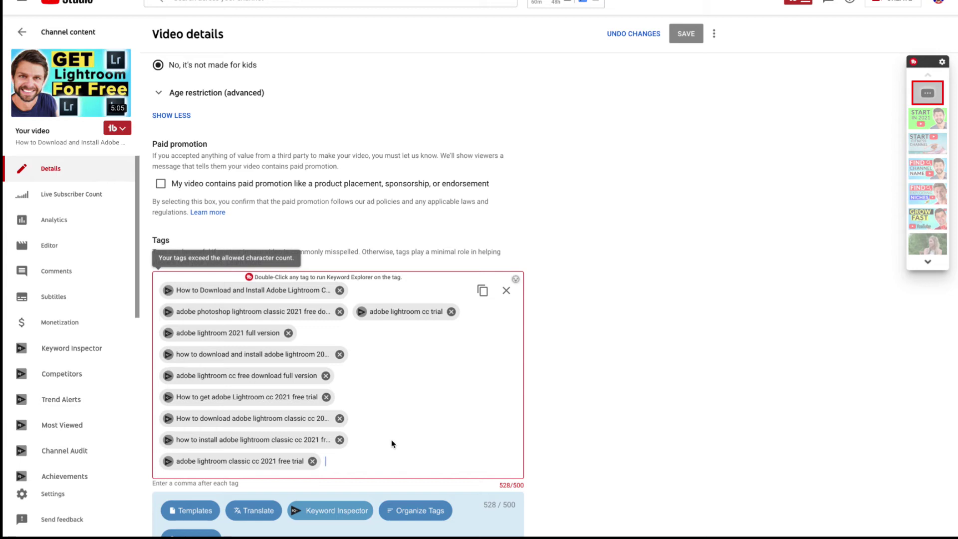
click(289, 334)
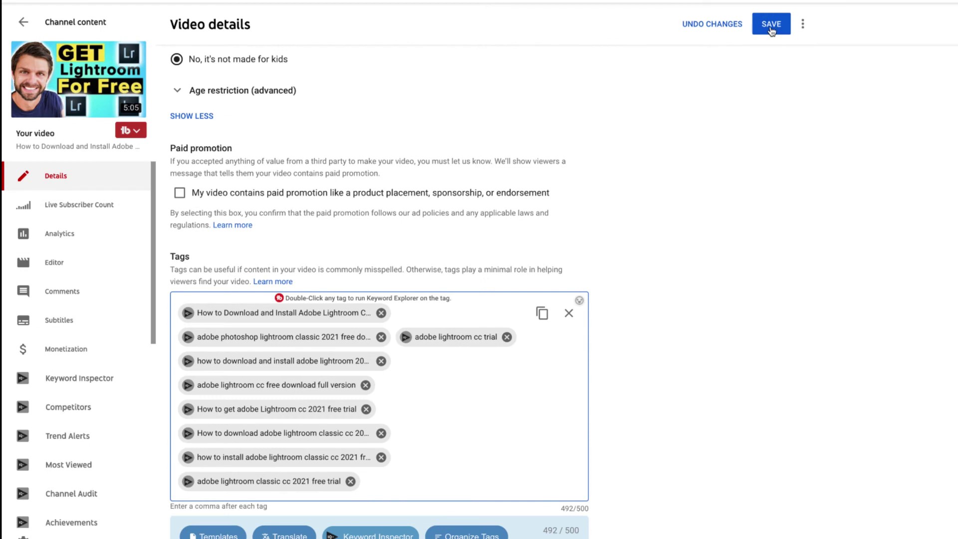
Save the nine-tag list and scroll down to the License section.
click(772, 29)
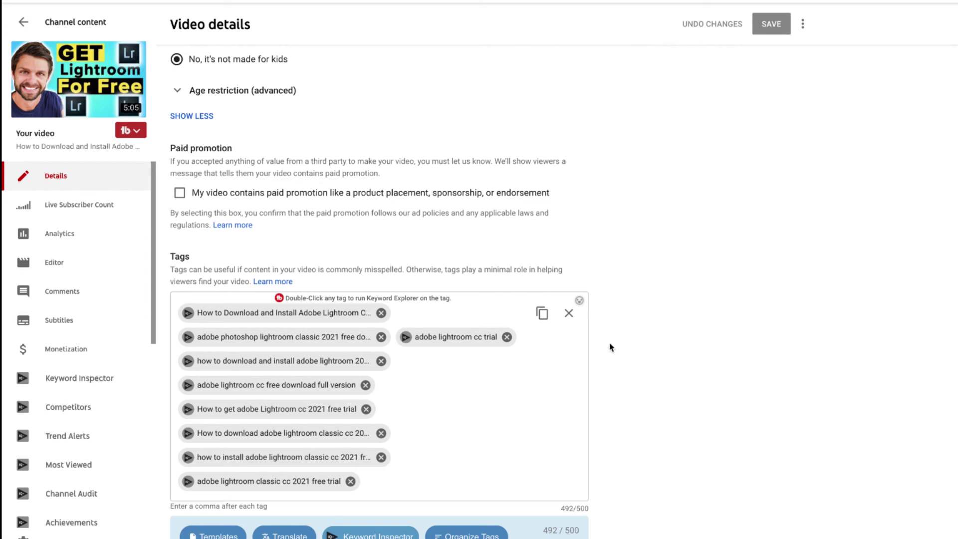
scroll(612, 348, down, 6)
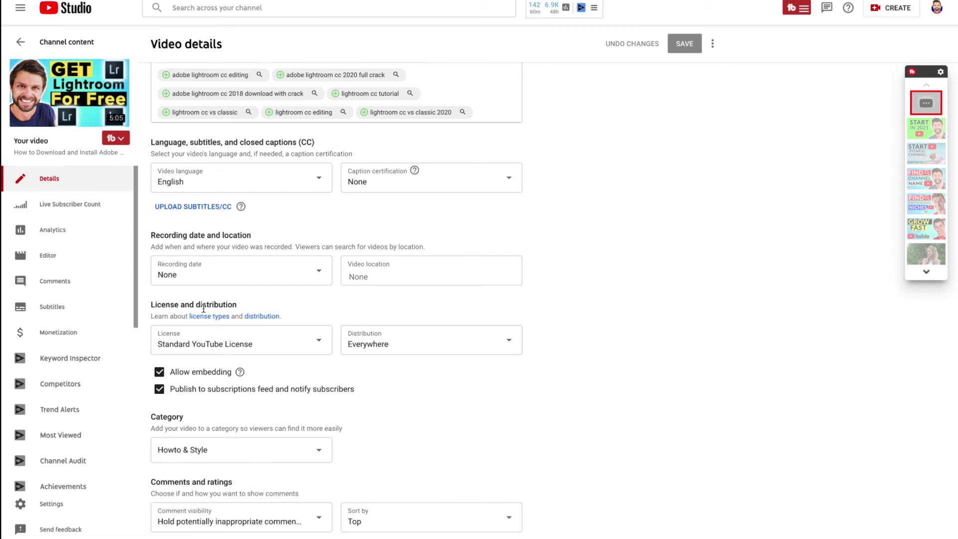
click(254, 347)
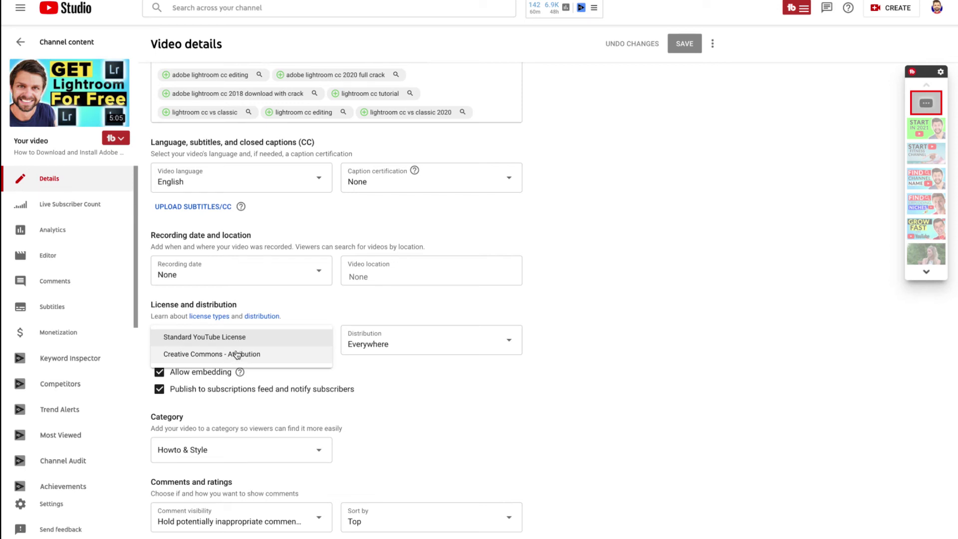
click(320, 307)
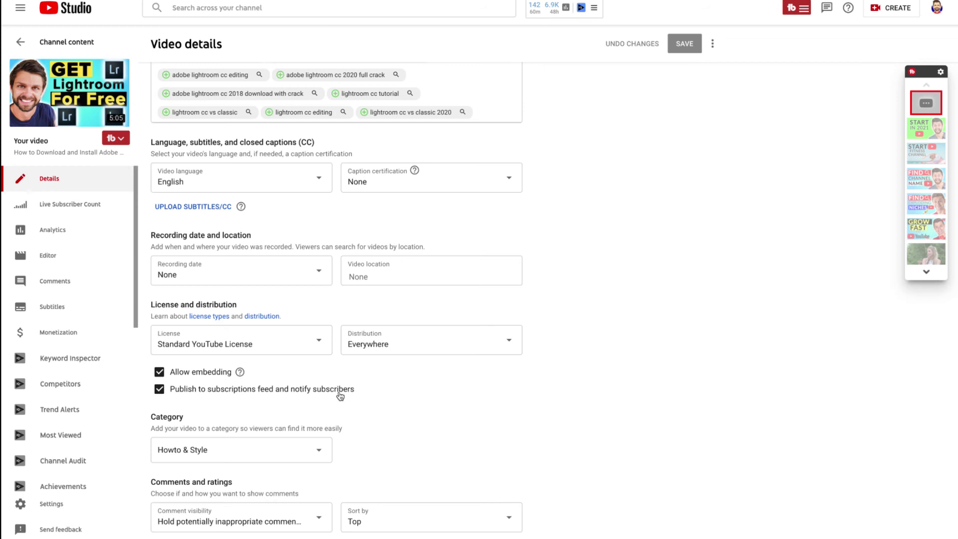
scroll(381, 430, down, 1)
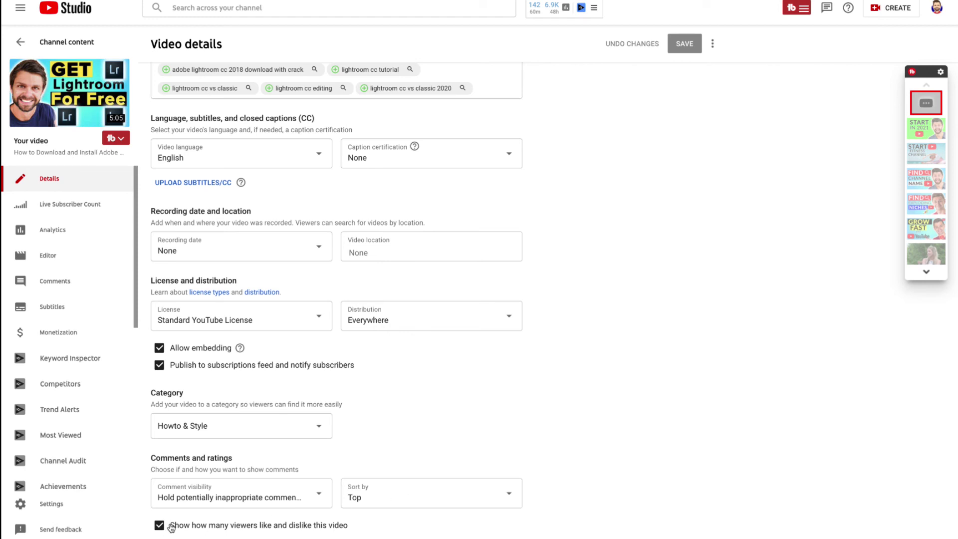
Open the End screen editor from the right-hand panel of Video details.
scroll(427, 405, up, 15)
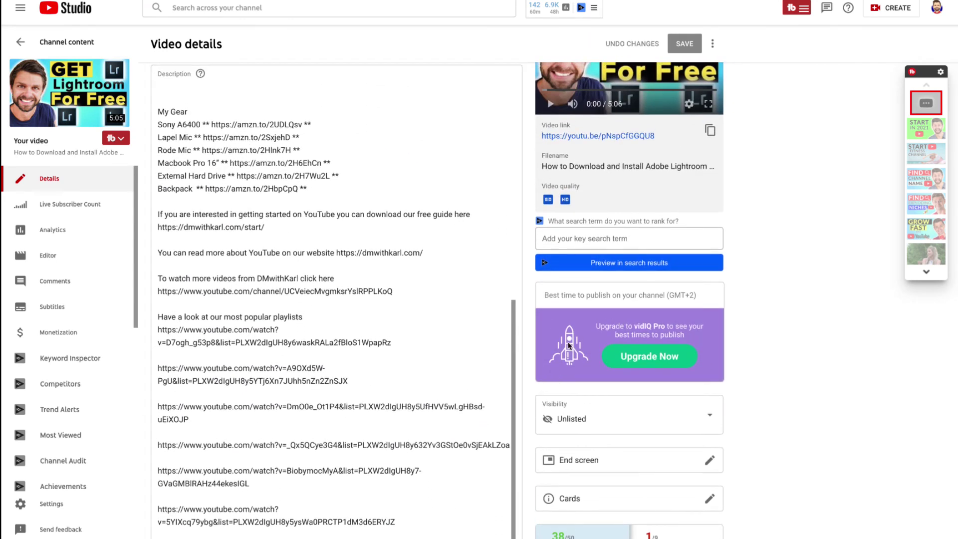
scroll(569, 289, down, 2)
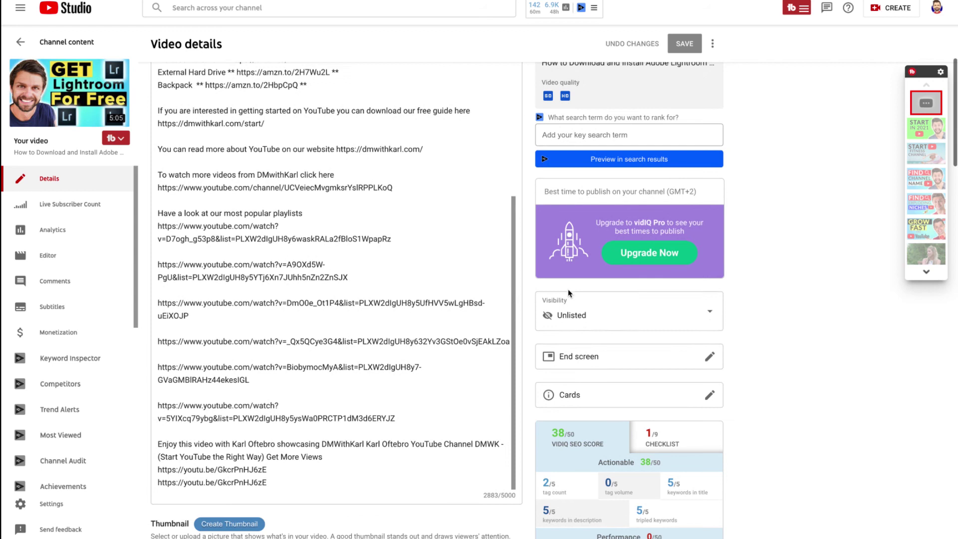
click(605, 360)
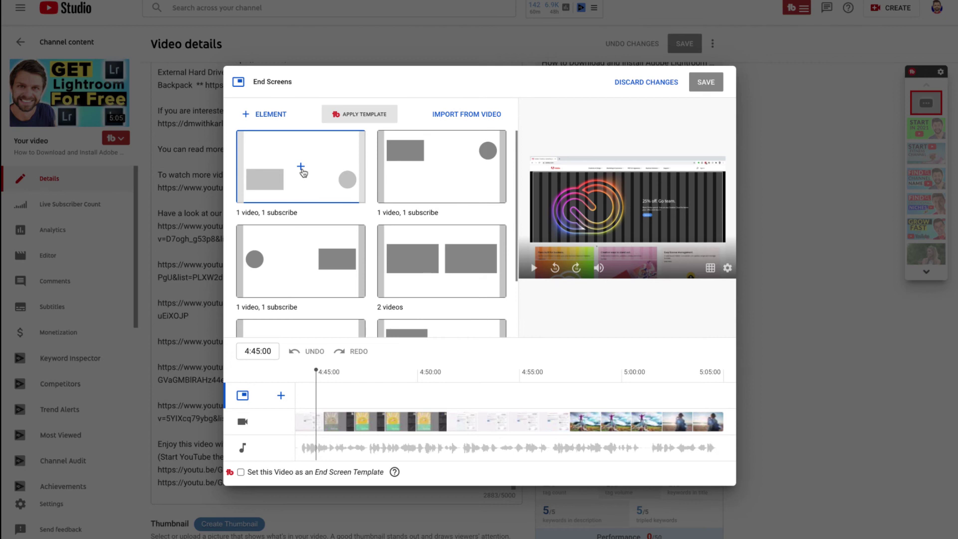
Apply the '1 video, 1 subscribe' template, nudge the subscribe element higher, and save.
click(302, 172)
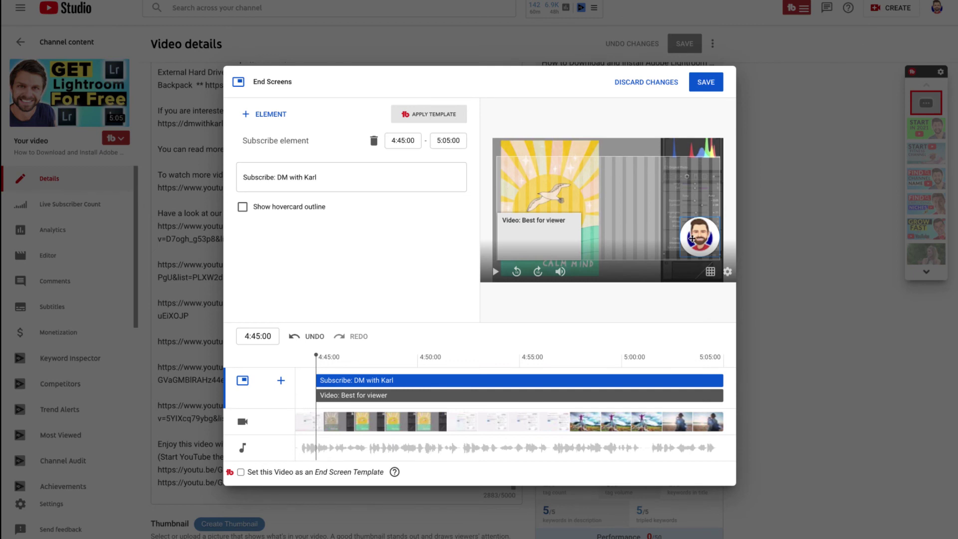
mouse_move(692, 239)
mouse_down()
mouse_move(686, 223)
mouse_move(703, 234)
mouse_up()
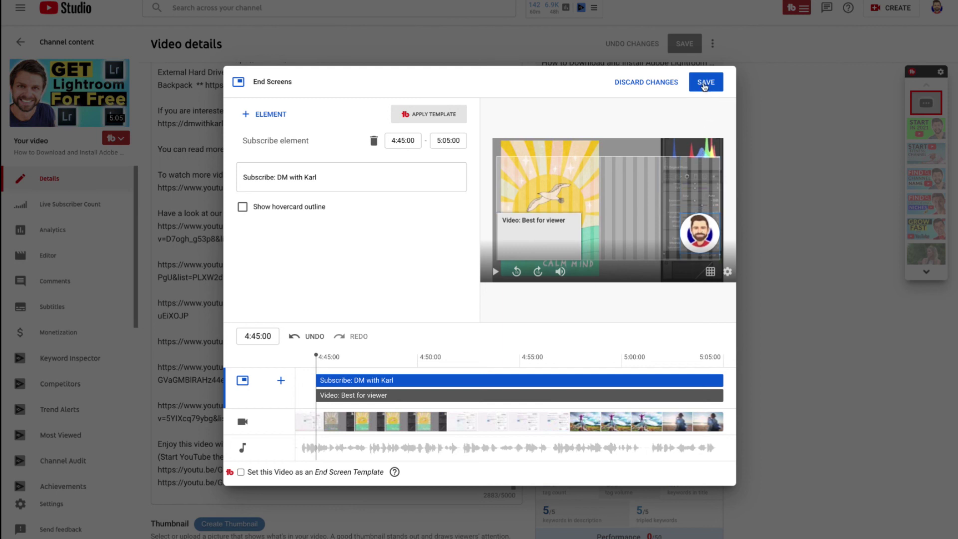
click(705, 87)
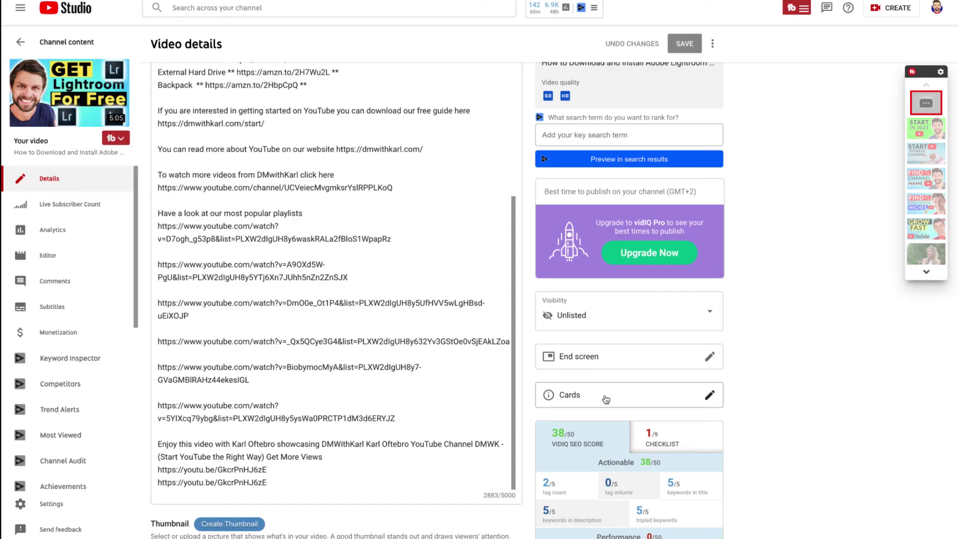
Add a card linking 'How to Start a YouTube Channel for Beginners', placed at 3:24:15, and save.
click(606, 399)
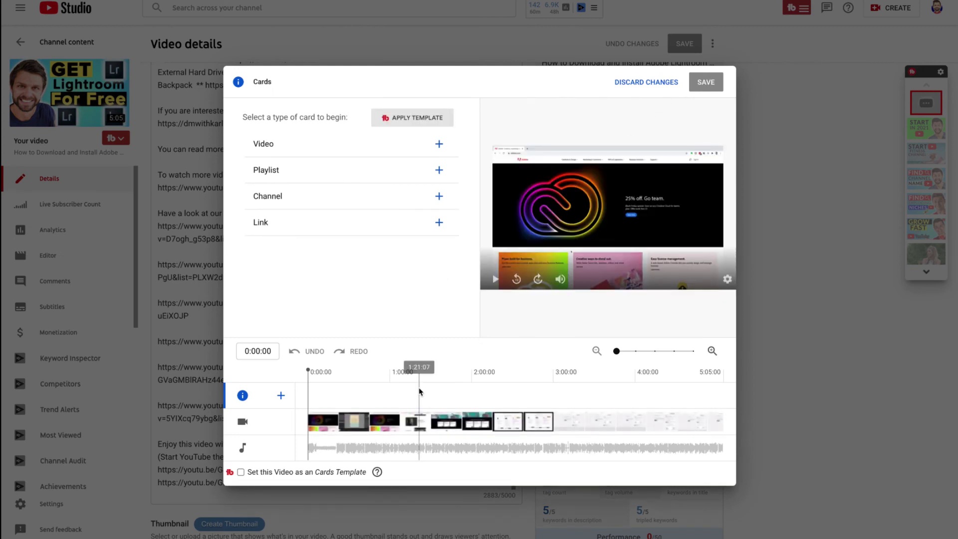
click(525, 379)
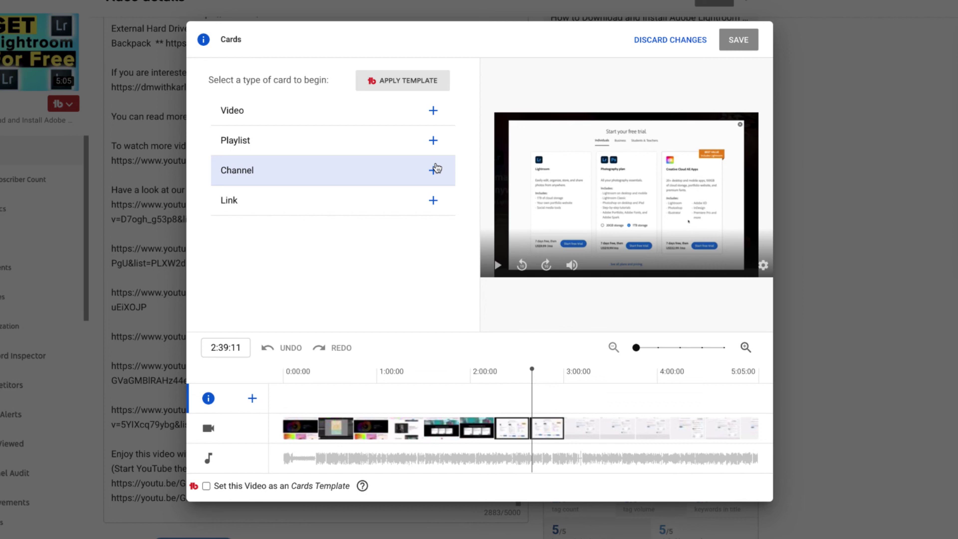
click(433, 112)
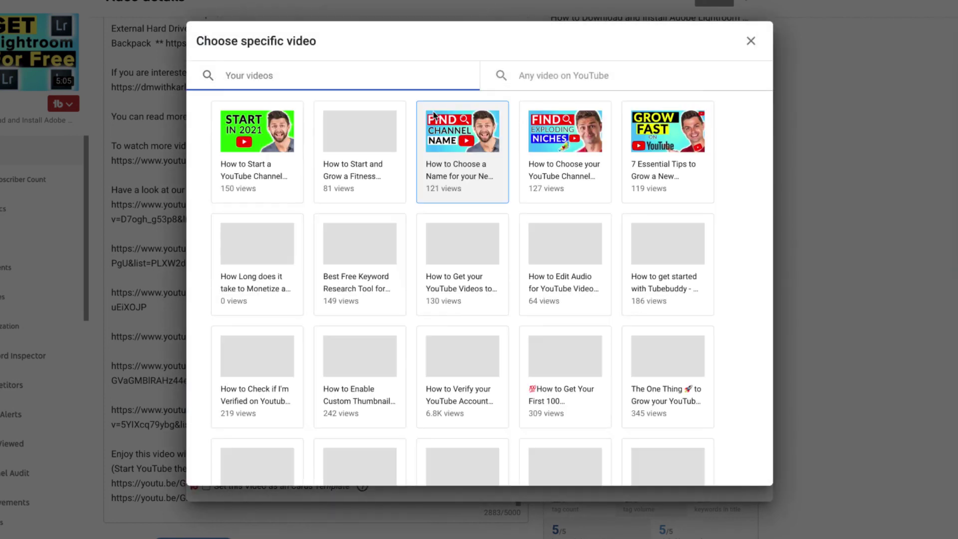
click(258, 152)
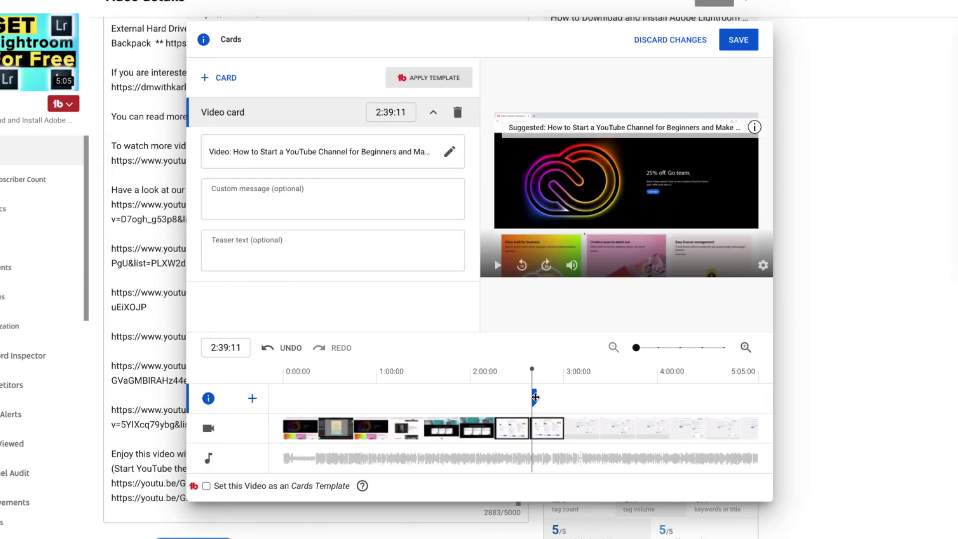
drag(535, 398, 606, 408)
drag(604, 370, 604, 370)
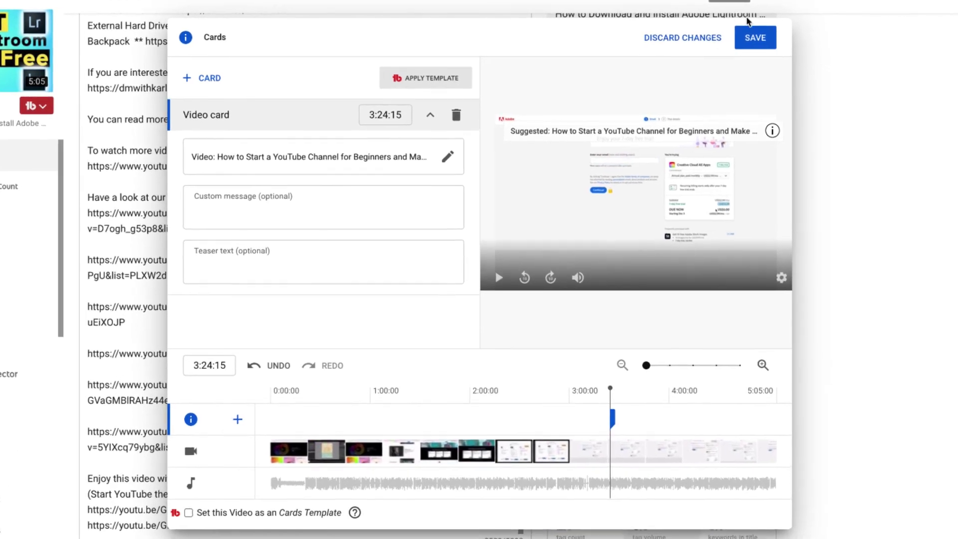
click(757, 42)
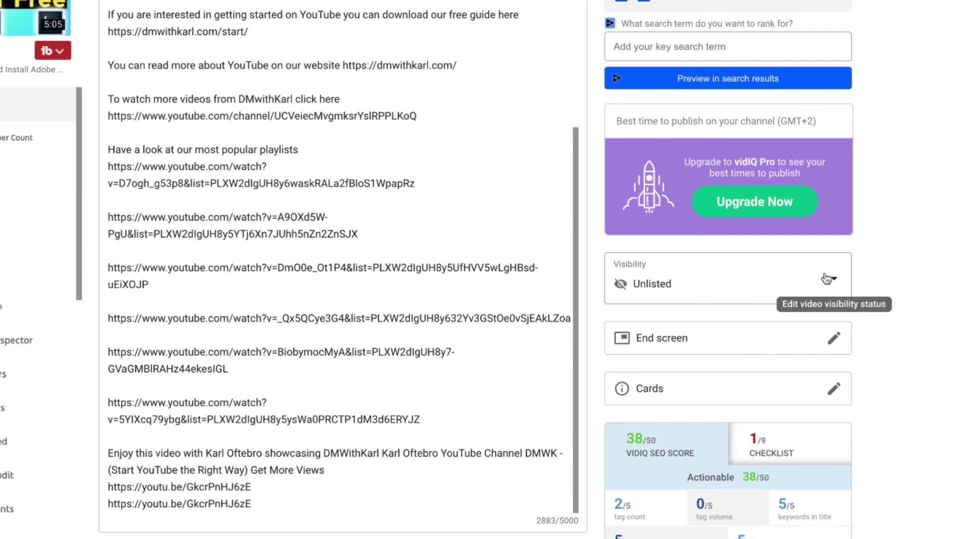
Choose Public in the Visibility options under Save or publish.
click(827, 278)
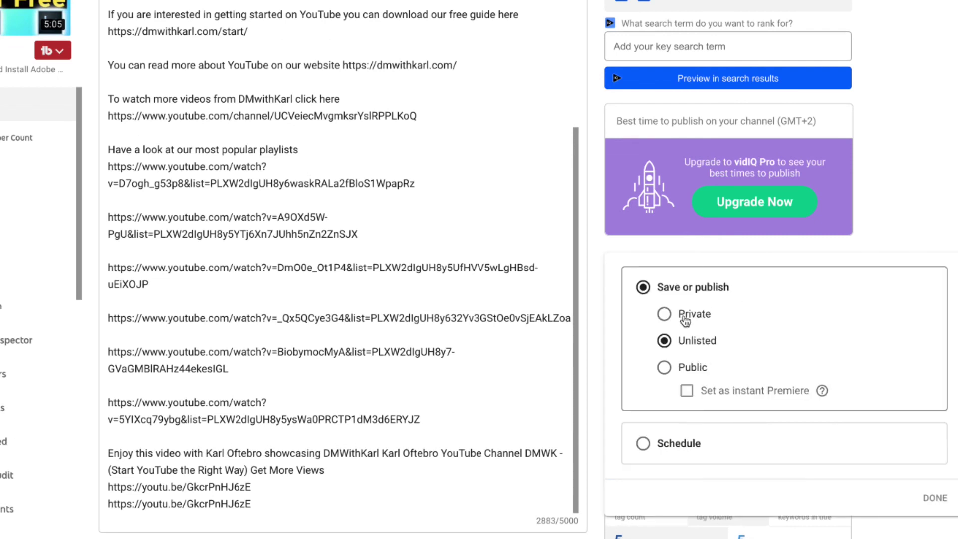
click(665, 370)
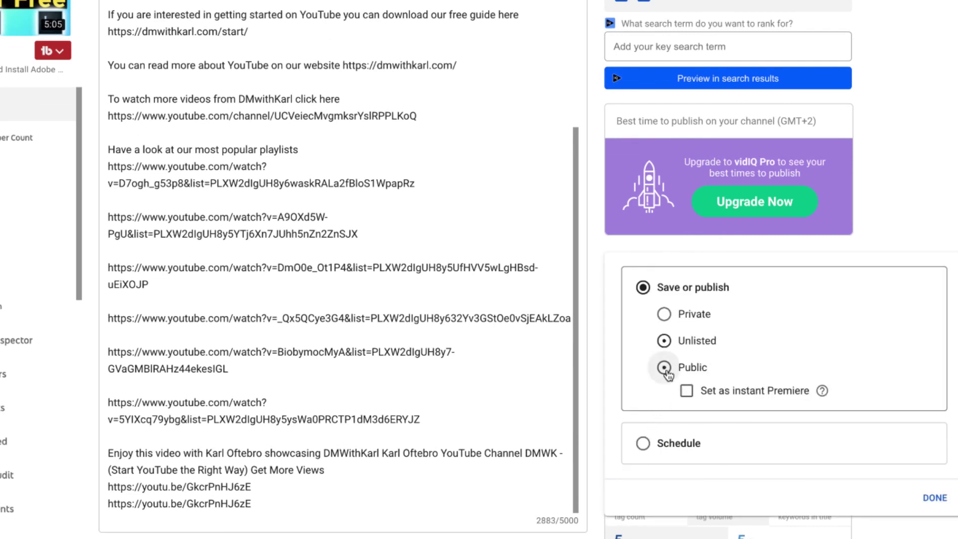